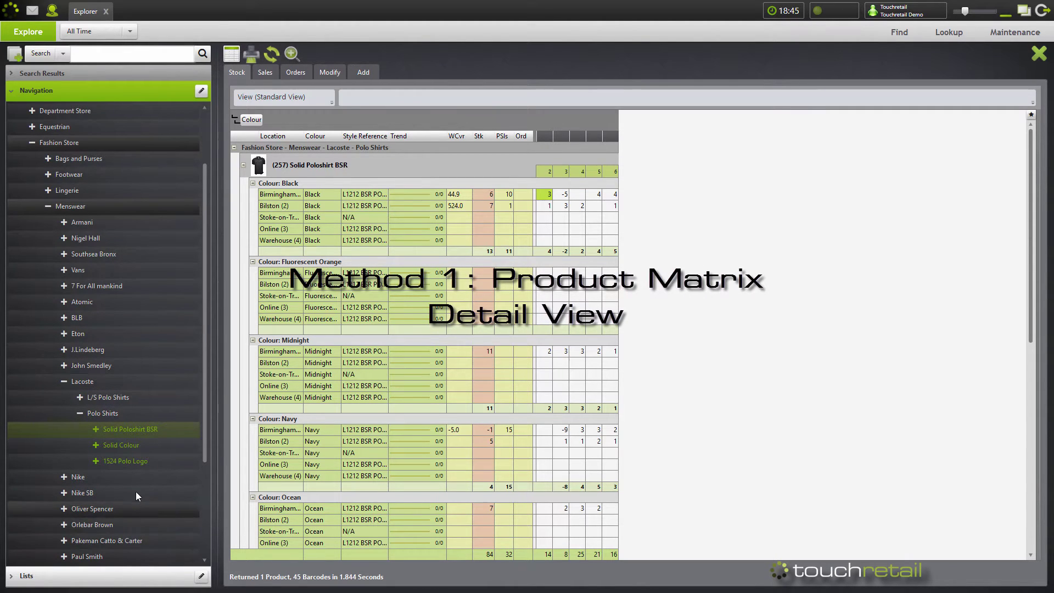
- Open Solid Poloshirt BSR's product matrix and its detail view, showing colour Midnight, season SS16
right_click(139, 431)
mouse_move(184, 450)
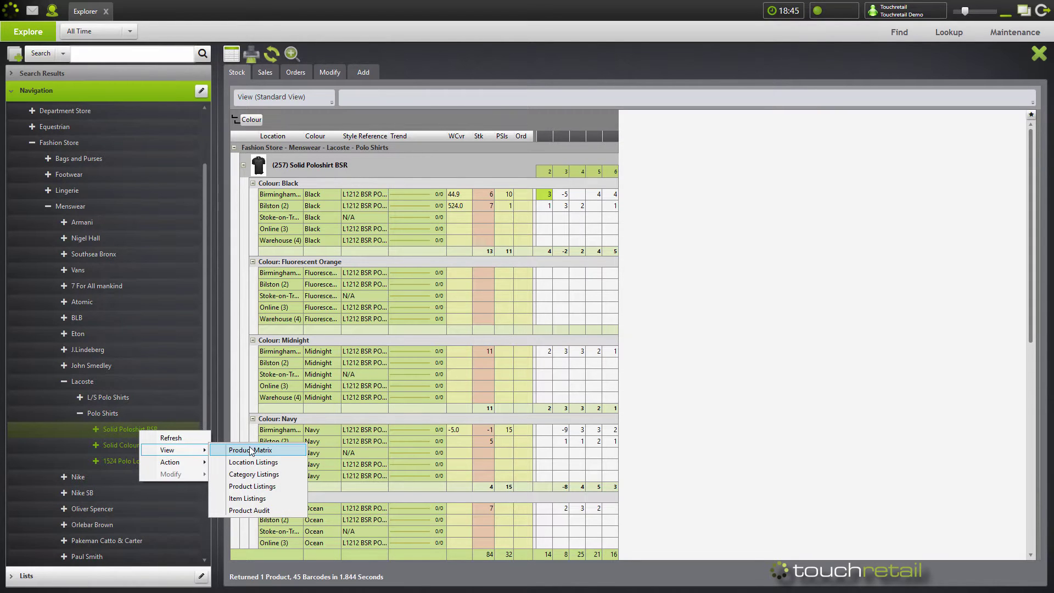
click(251, 450)
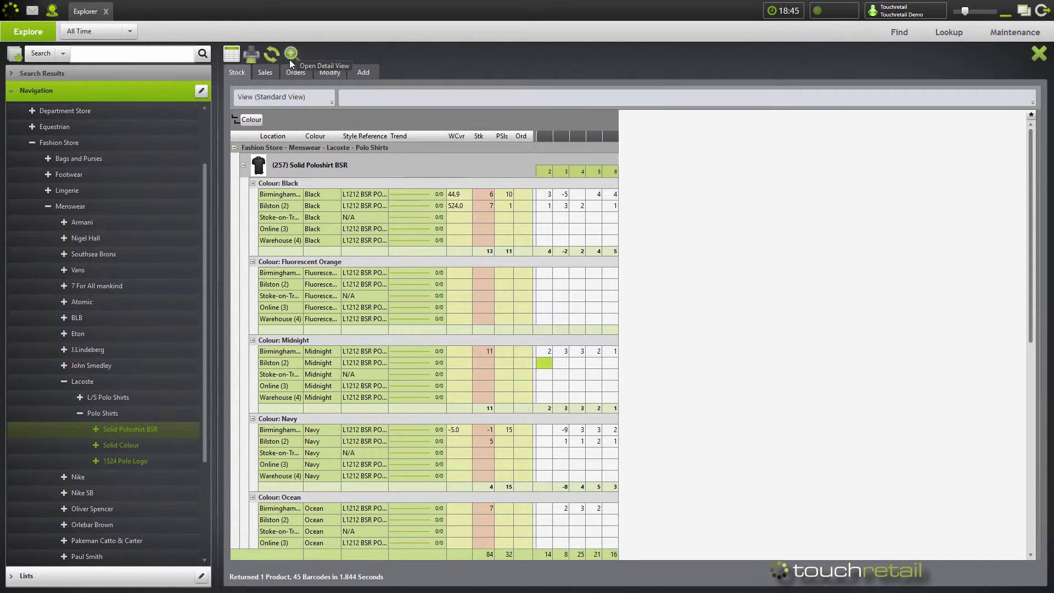
click(289, 56)
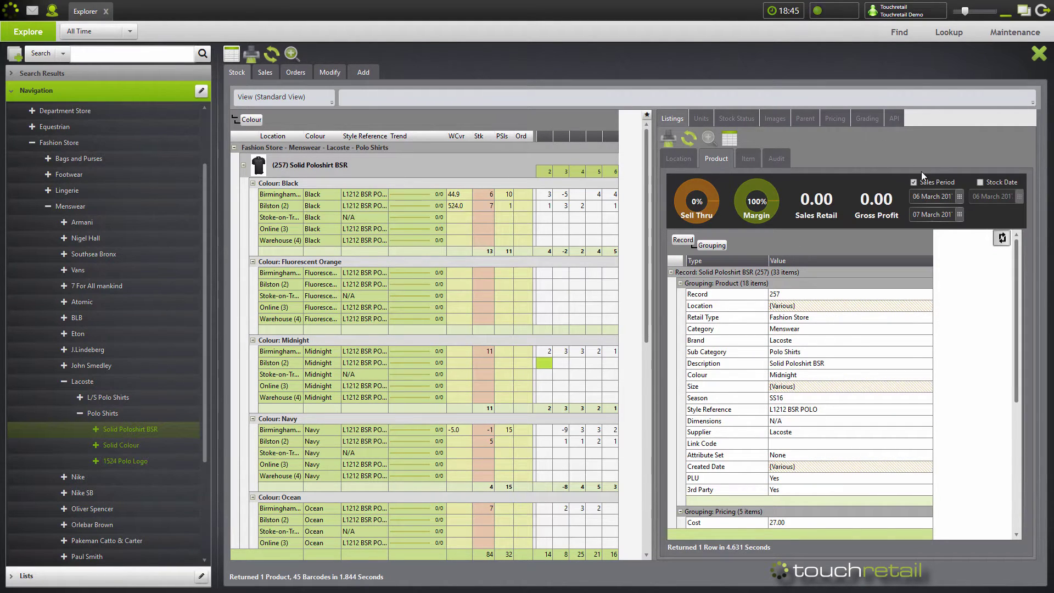
- Show the Grading tab with the Replen plan, after briefly viewing Reorder
click(862, 119)
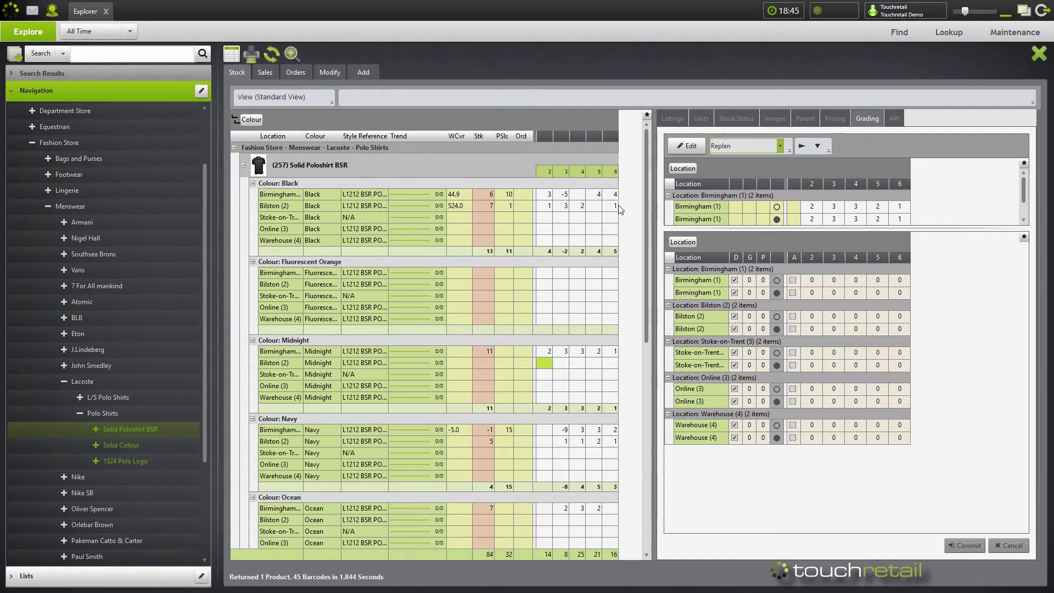
click(734, 146)
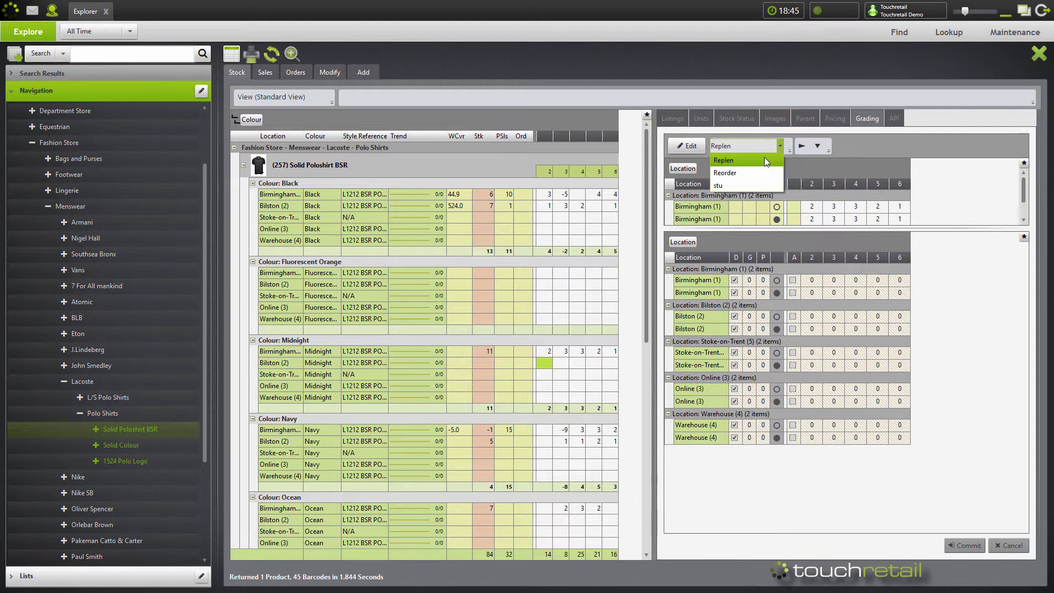
click(724, 173)
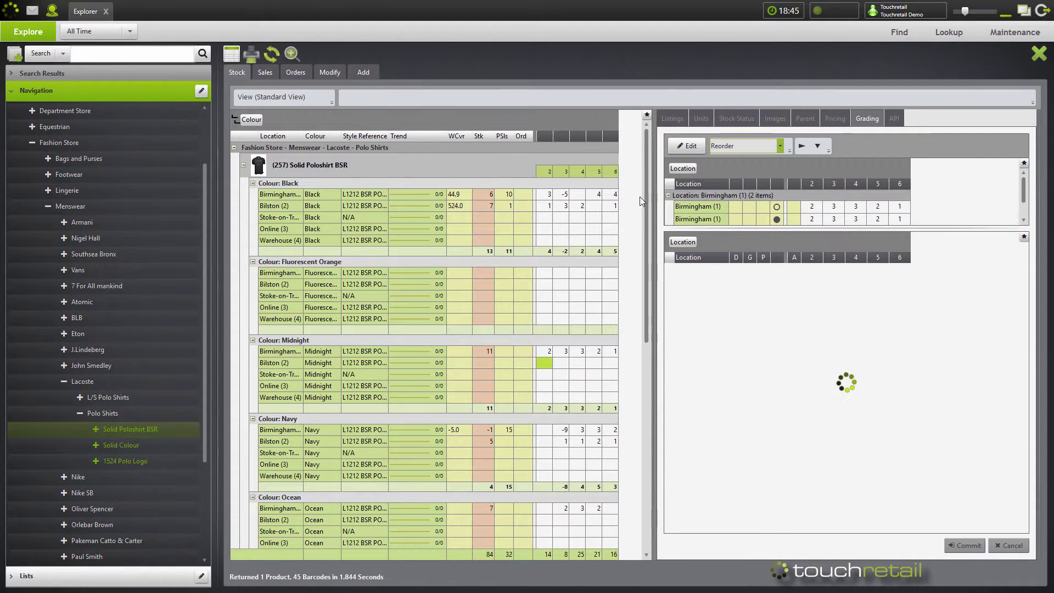
click(762, 146)
click(723, 161)
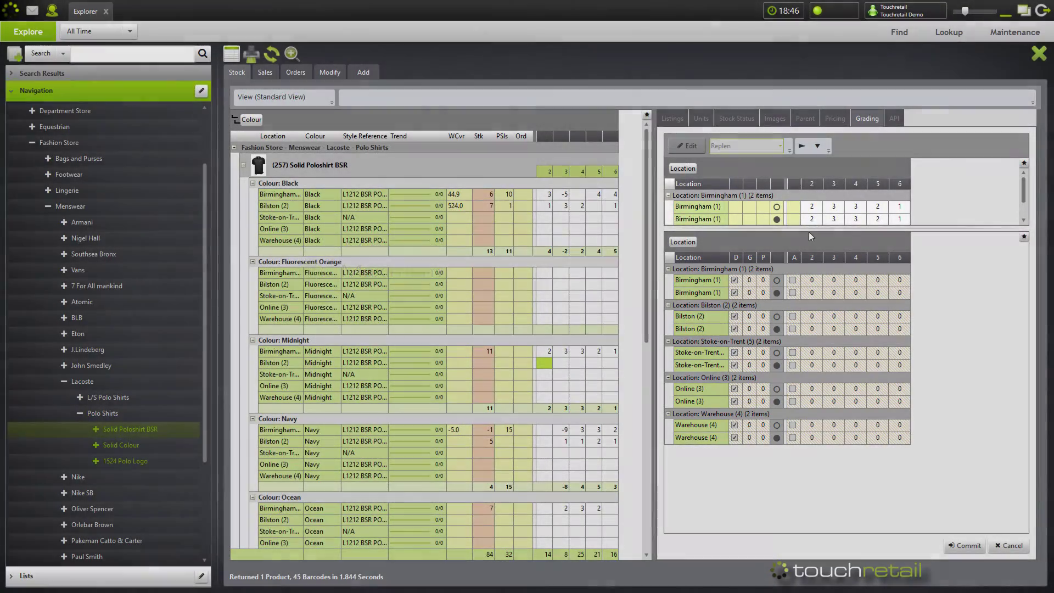
- Enter 2 in Stoke-on-Trent's size 2 grading cell, enabling its row at 2 per size
click(812, 208)
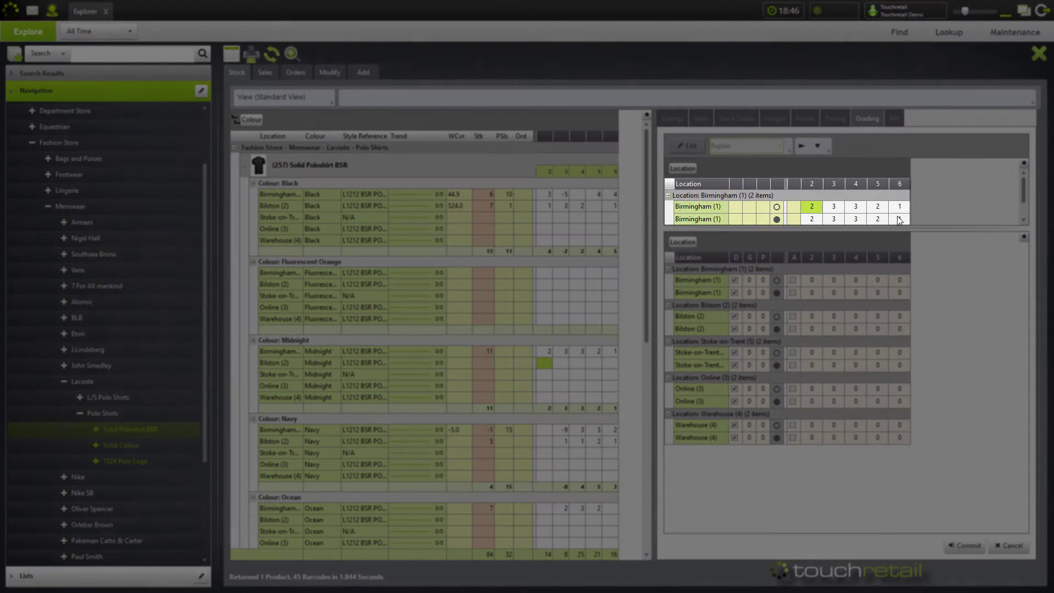
key(Down)
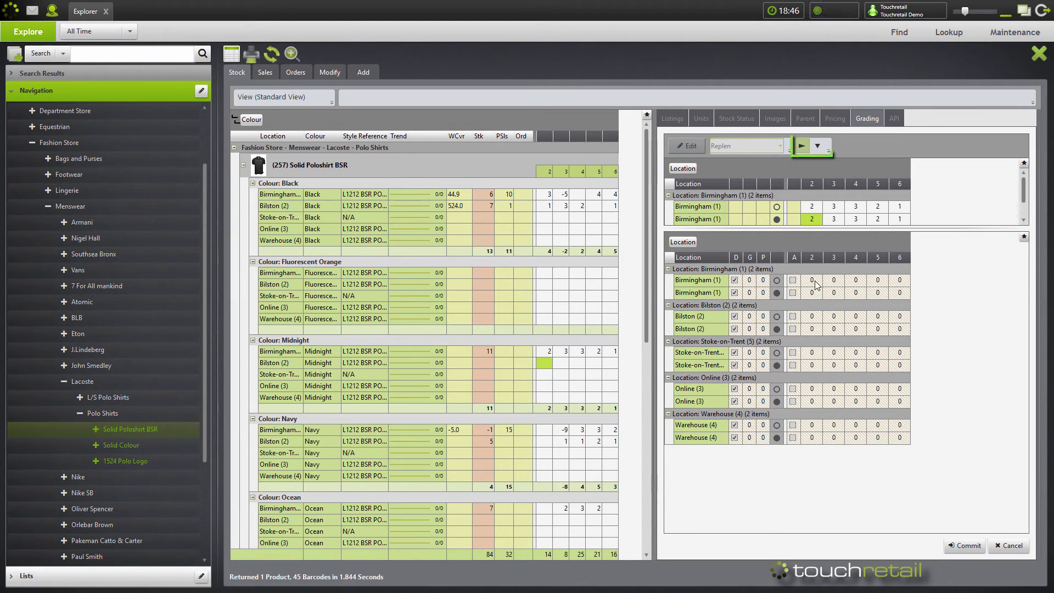
click(807, 282)
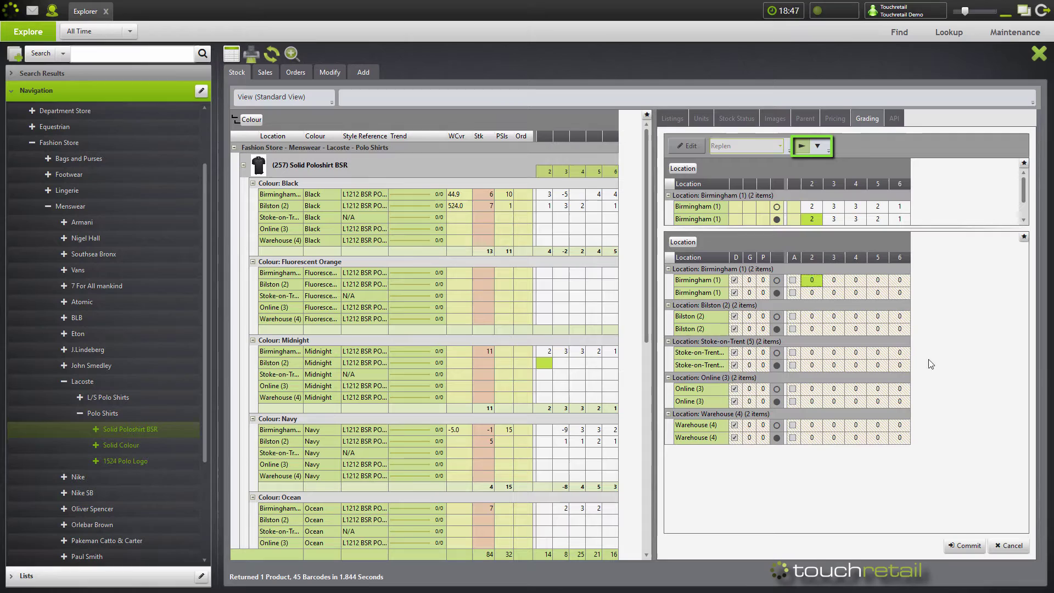
click(813, 353)
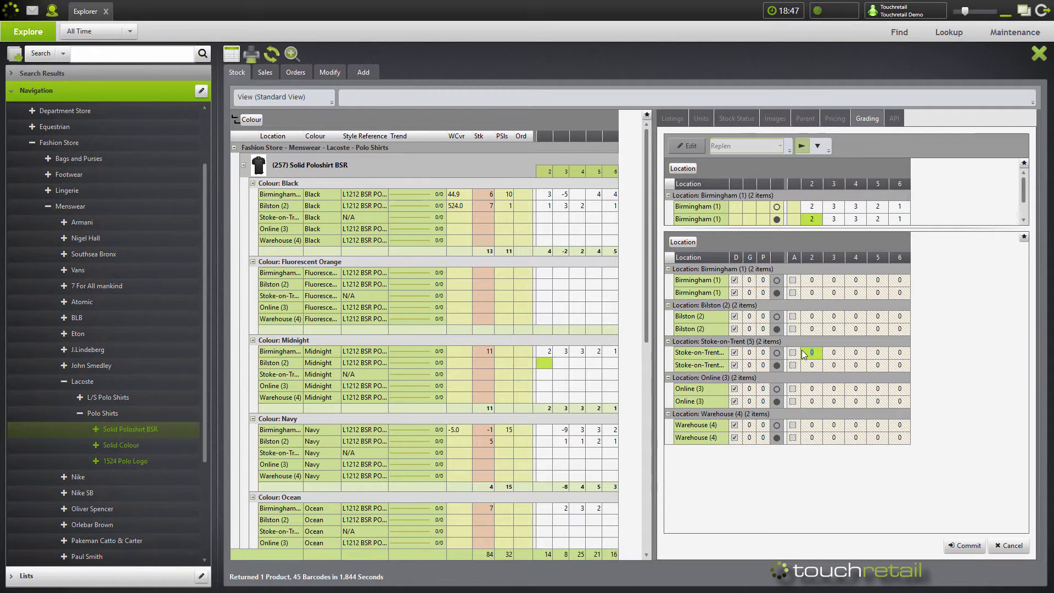
text(2)
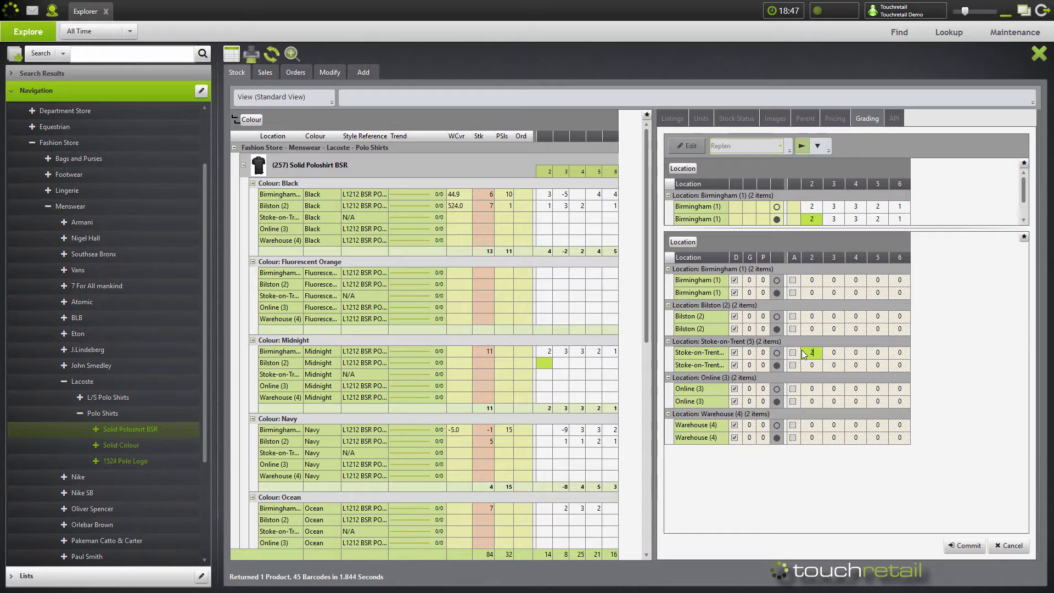
key(Return)
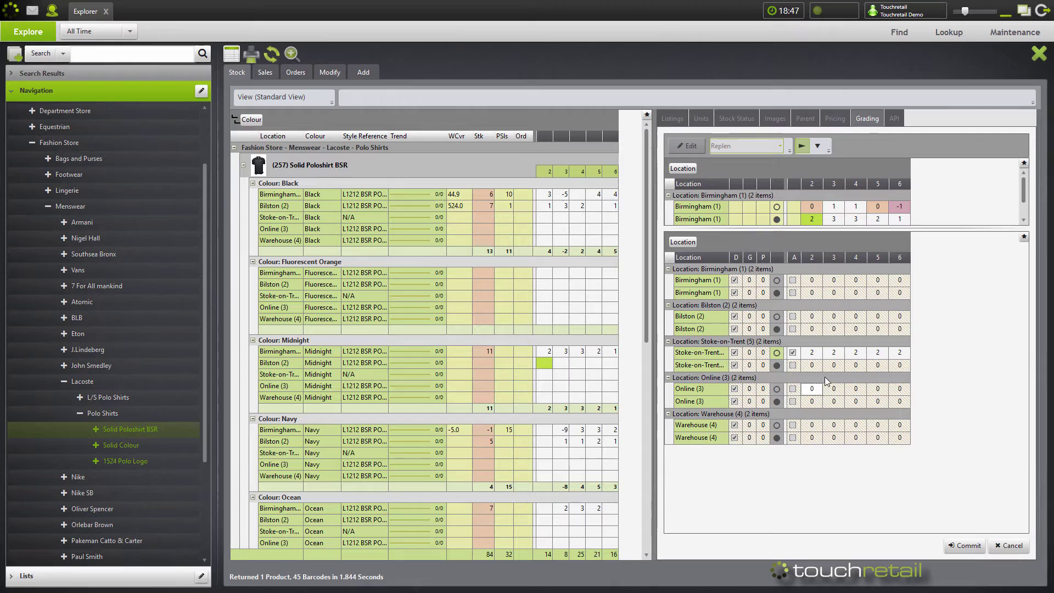
- Set Stoke-on-Trent's second Replen row to 4 per size and Bilston's first row to 1
click(813, 365)
key(Return)
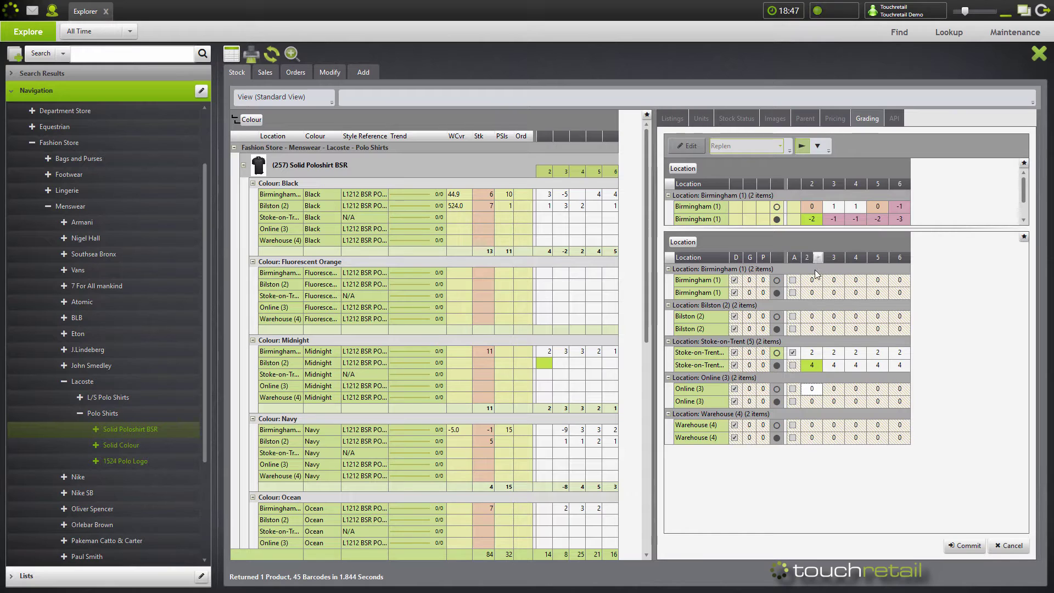
click(810, 317)
text(1)
key(Return)
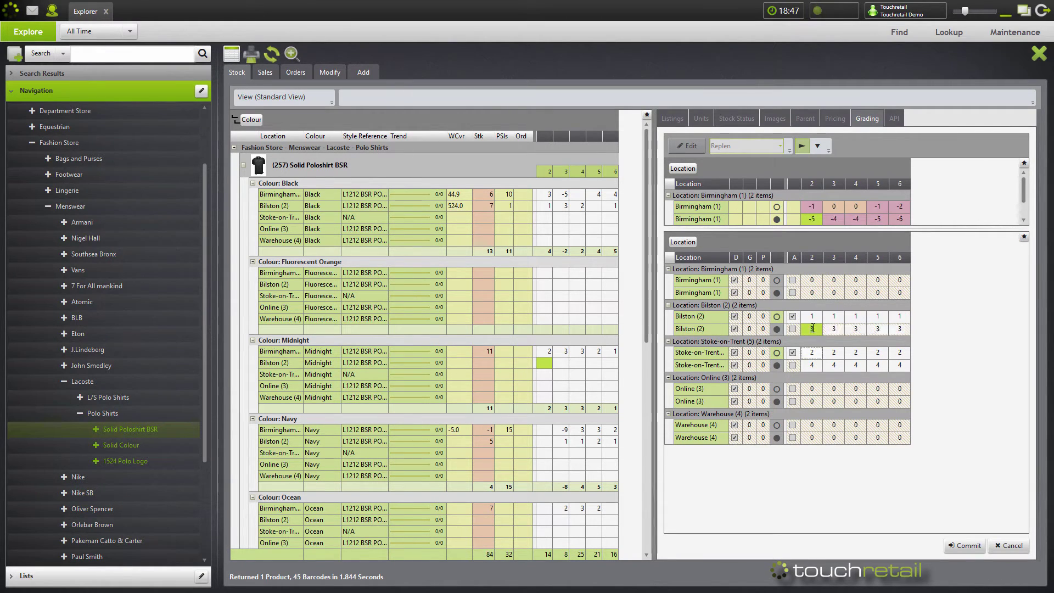
click(856, 353)
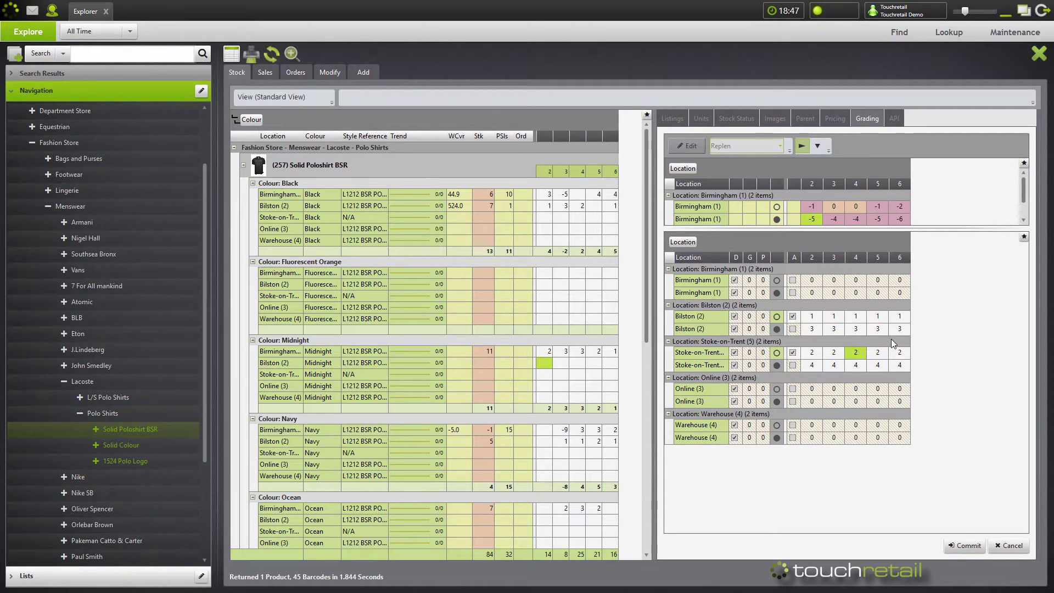
click(973, 546)
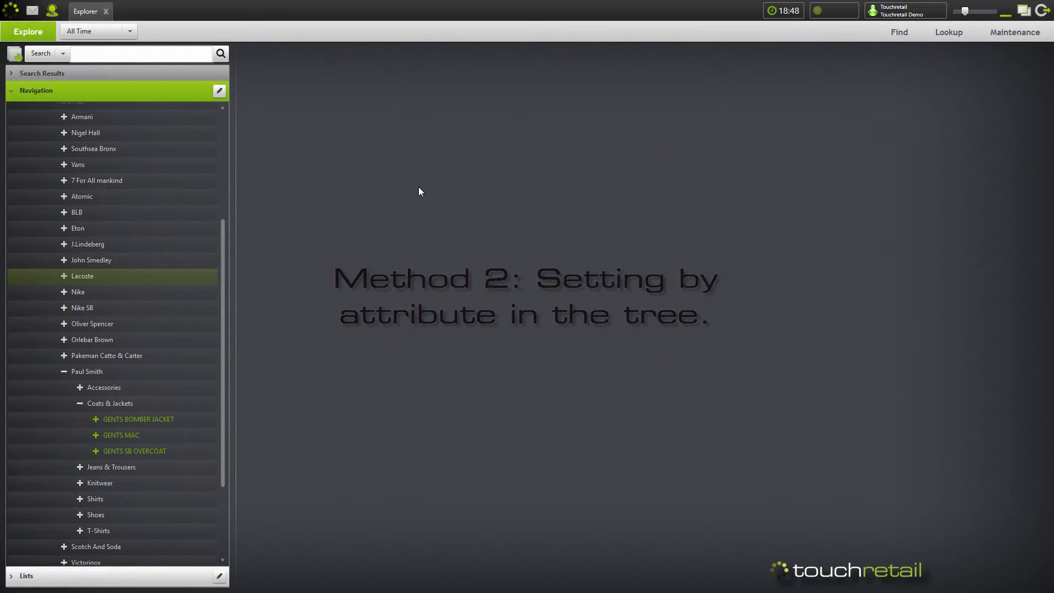
scroll(77, 284, up, 3)
scroll(77, 284, up, 4)
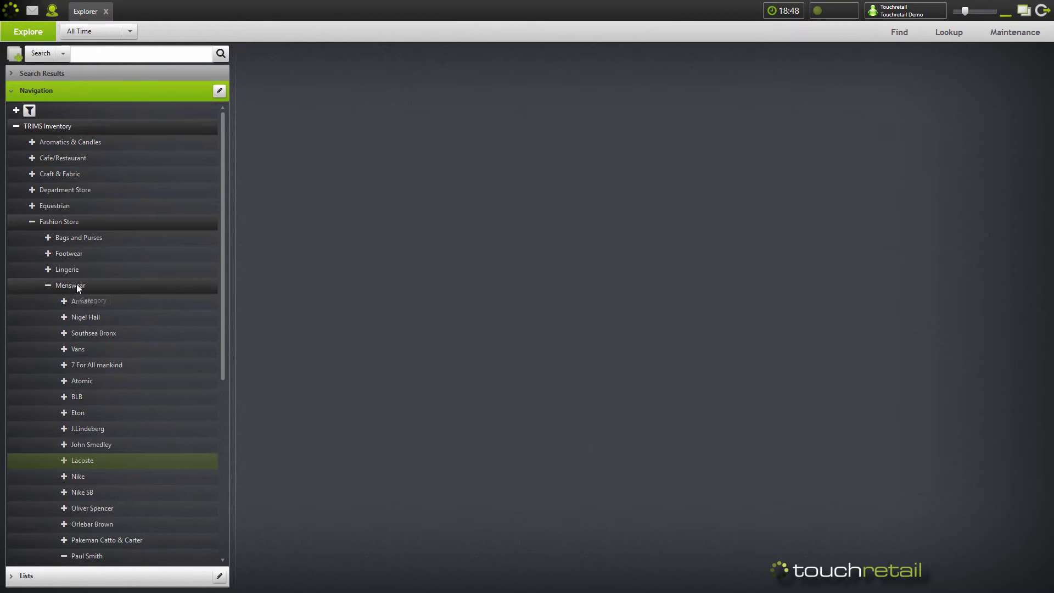
scroll(77, 286, down, 9)
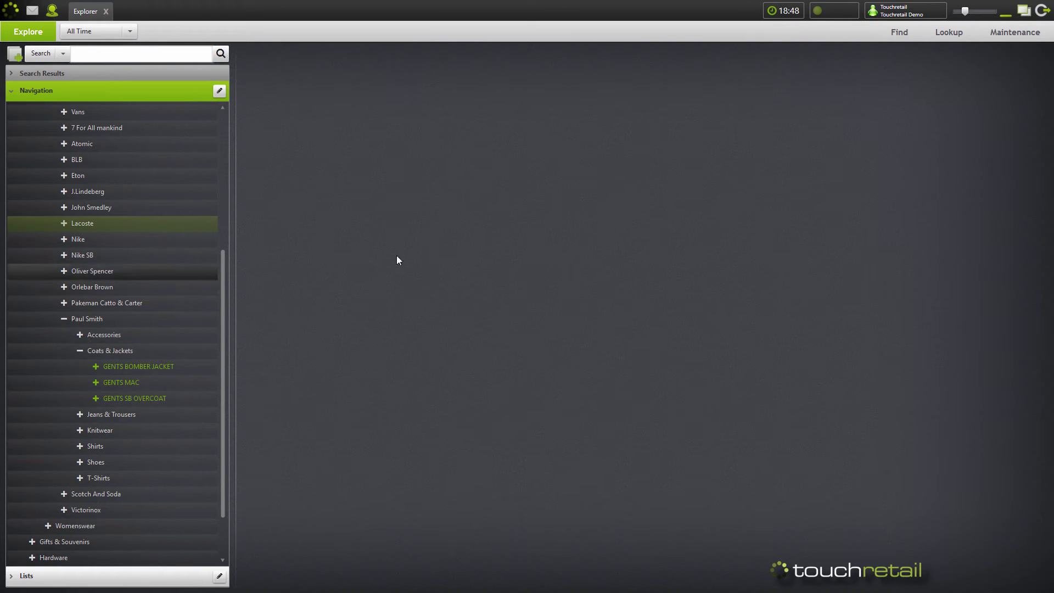
click(110, 319)
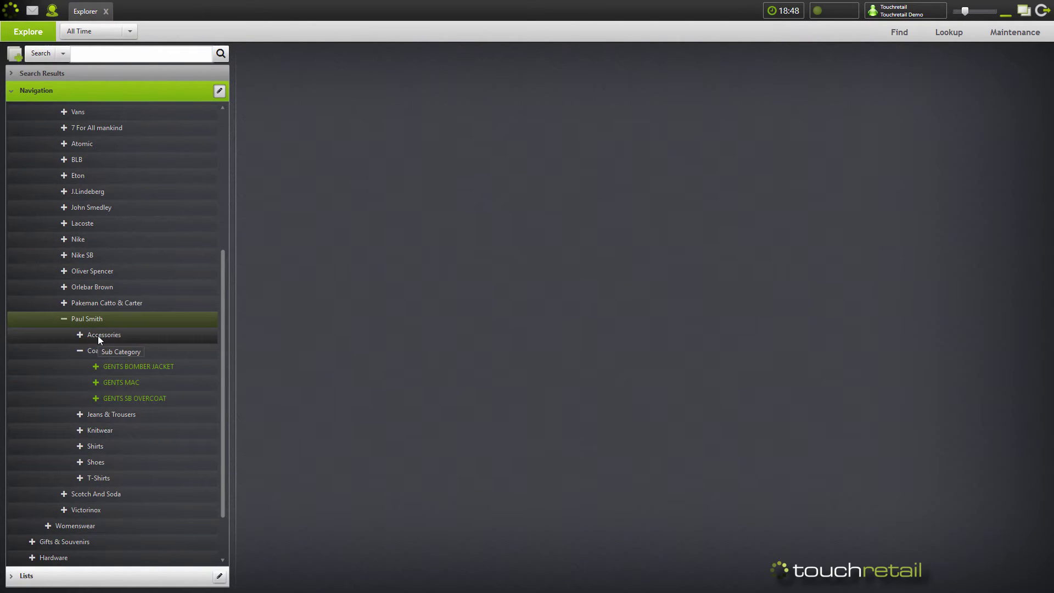
- Open Set Grading for the Paul Smith brand with the Replen plan kept selected
right_click(189, 321)
mouse_move(231, 364)
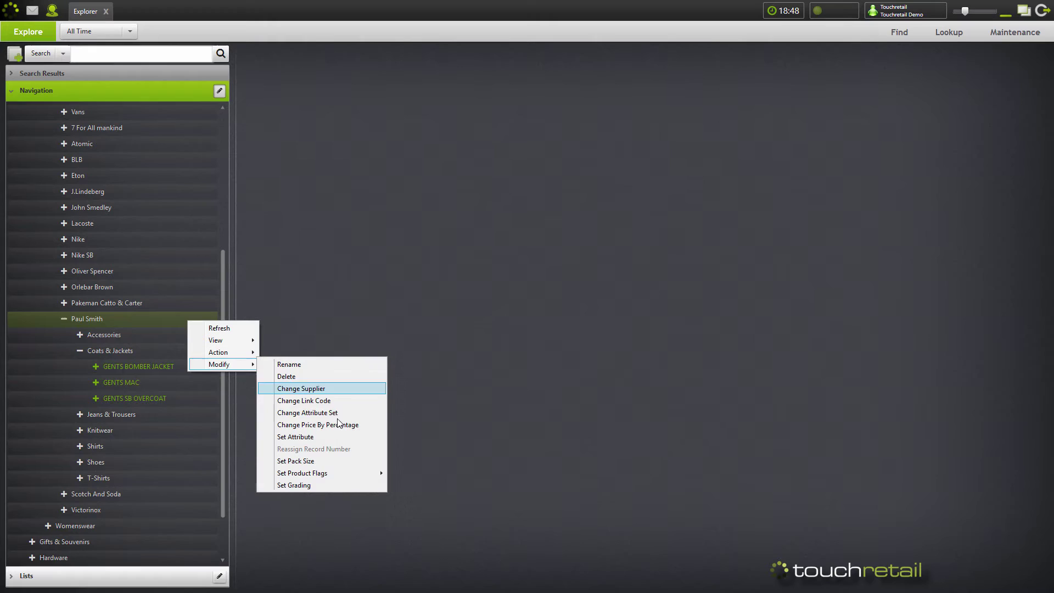
click(300, 486)
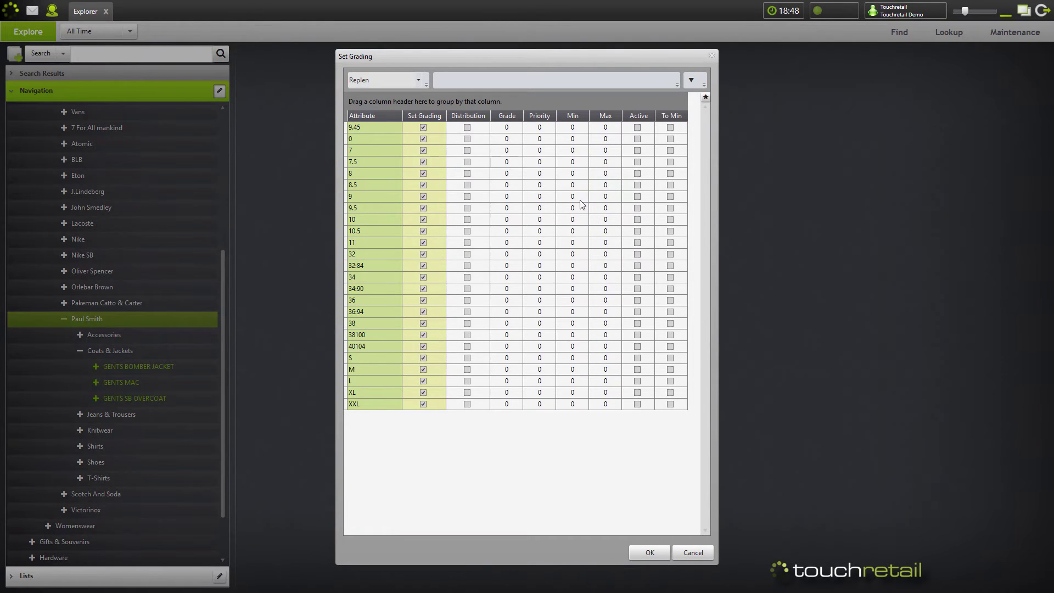
click(405, 78)
click(540, 128)
click(539, 128)
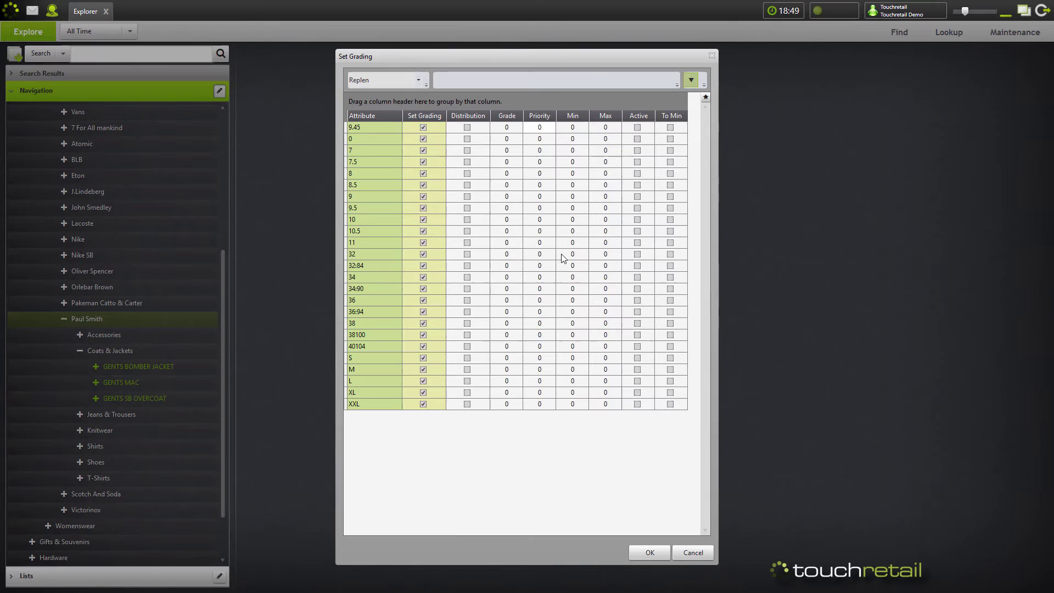
- Apply Min 1, Max 2 and Active to all Paul Smith sizes, then show Structure apps
click(580, 131)
click(608, 130)
text(2)
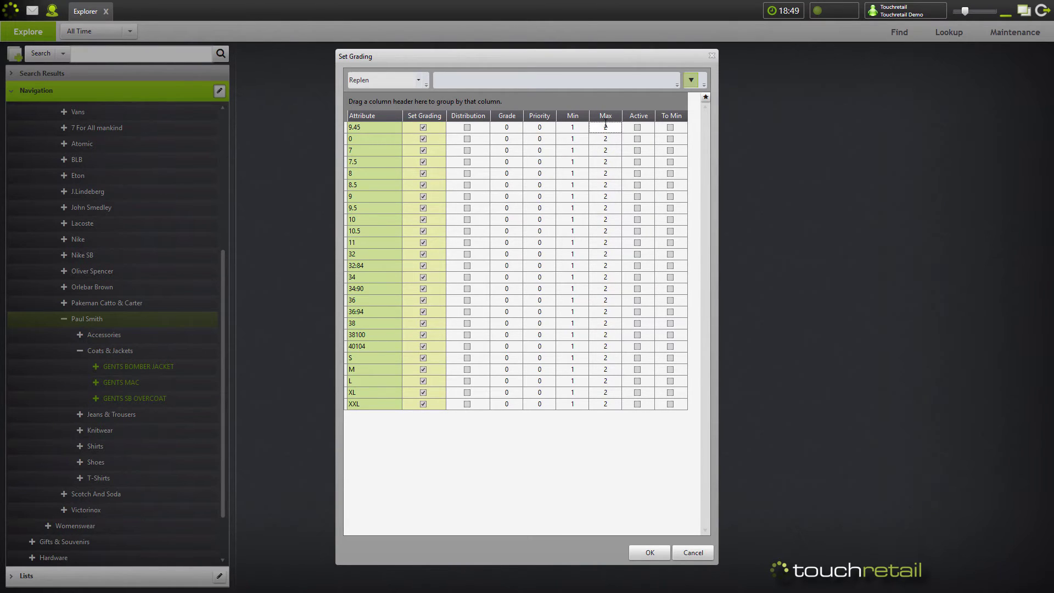
click(638, 132)
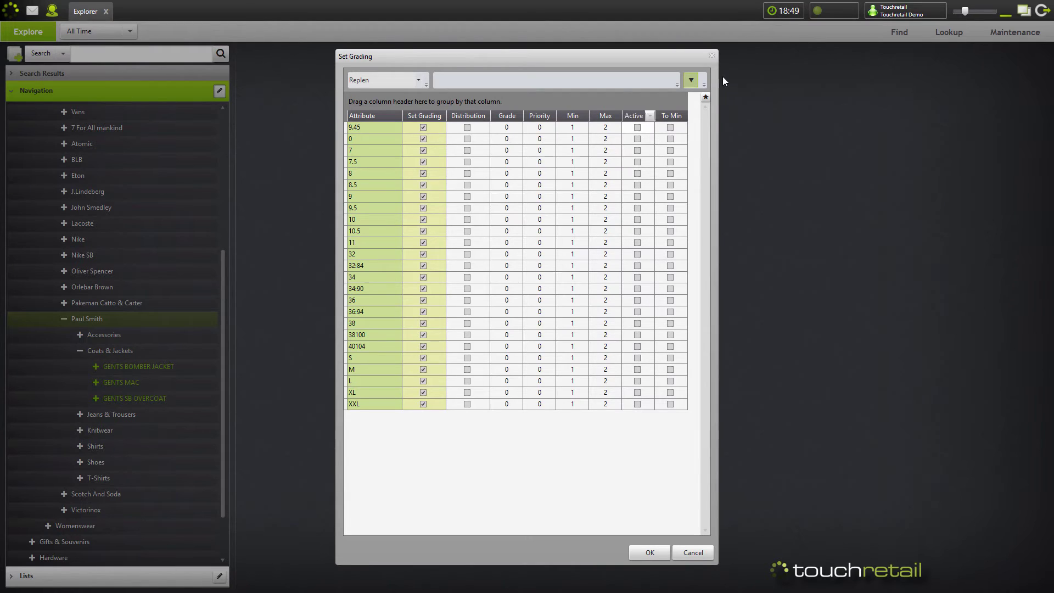
click(637, 127)
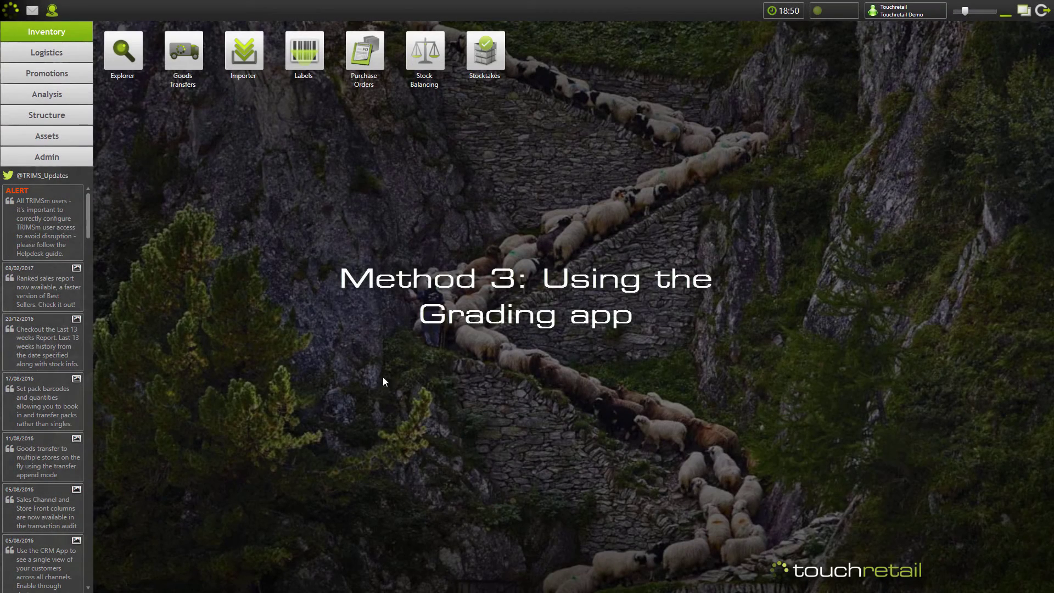
click(63, 116)
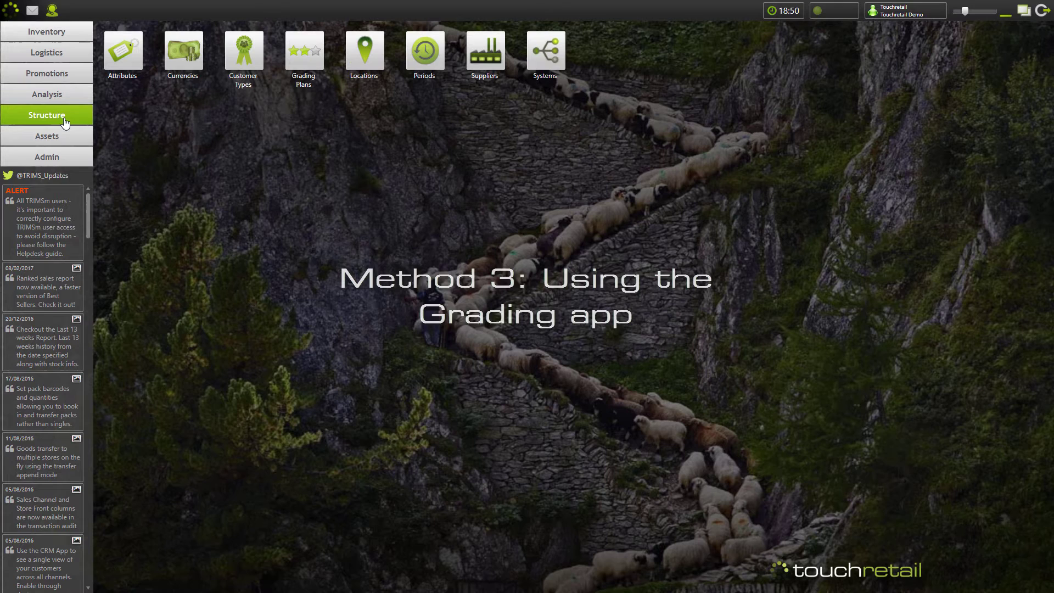
- Open Grading Plans at Replen, grade by Brand, and filter Location to Stoke-on-Trent
click(311, 58)
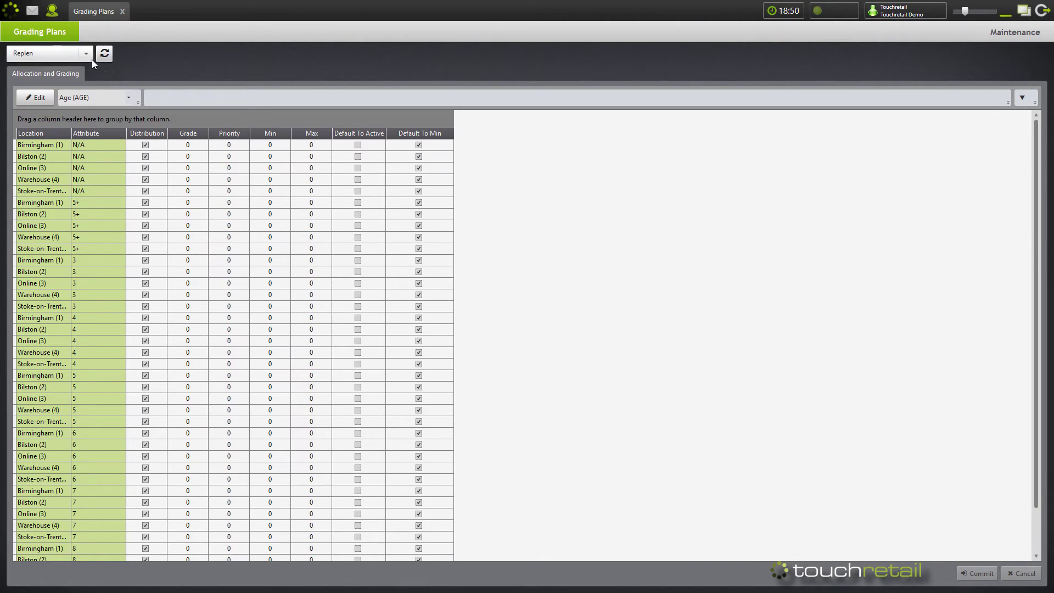
click(71, 55)
click(60, 64)
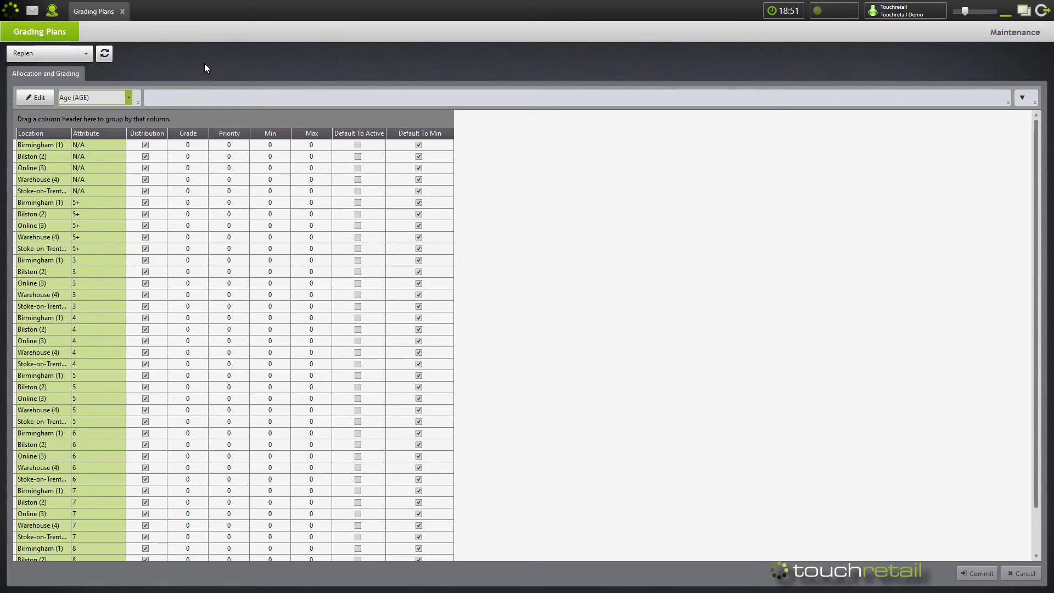
click(96, 97)
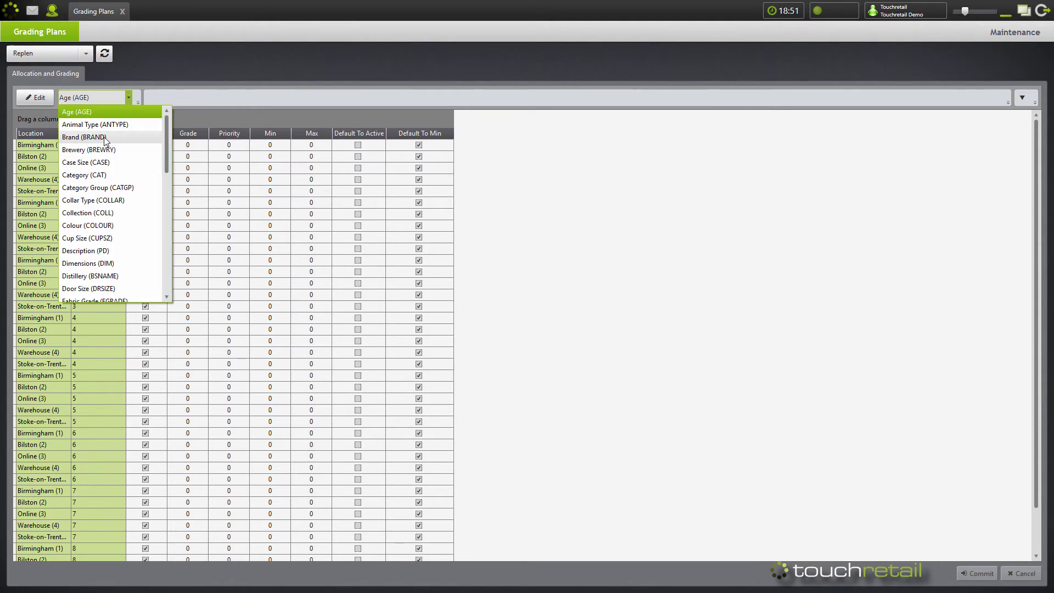
click(107, 137)
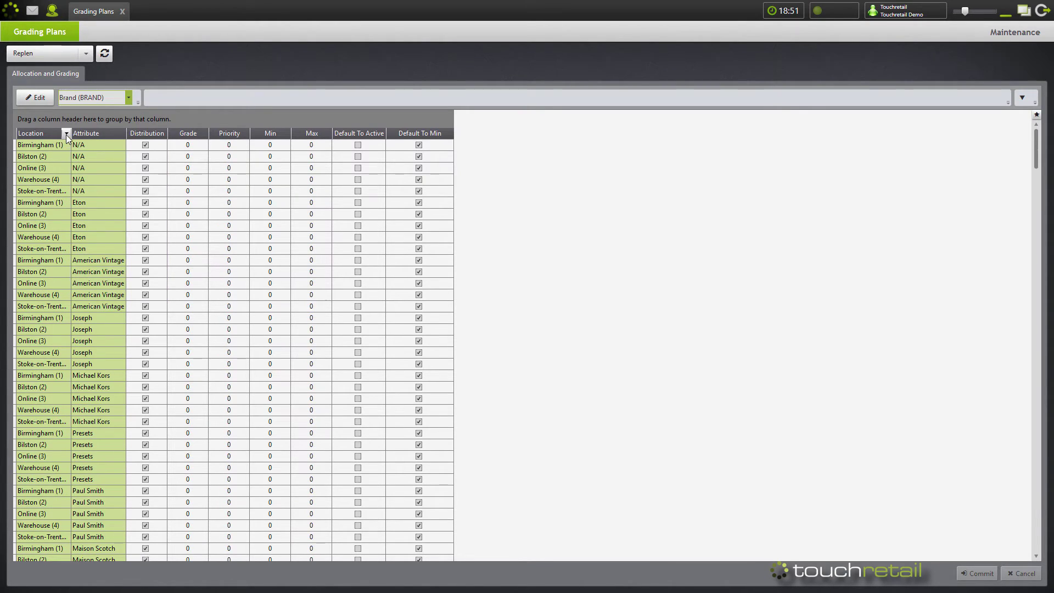
click(66, 134)
click(114, 211)
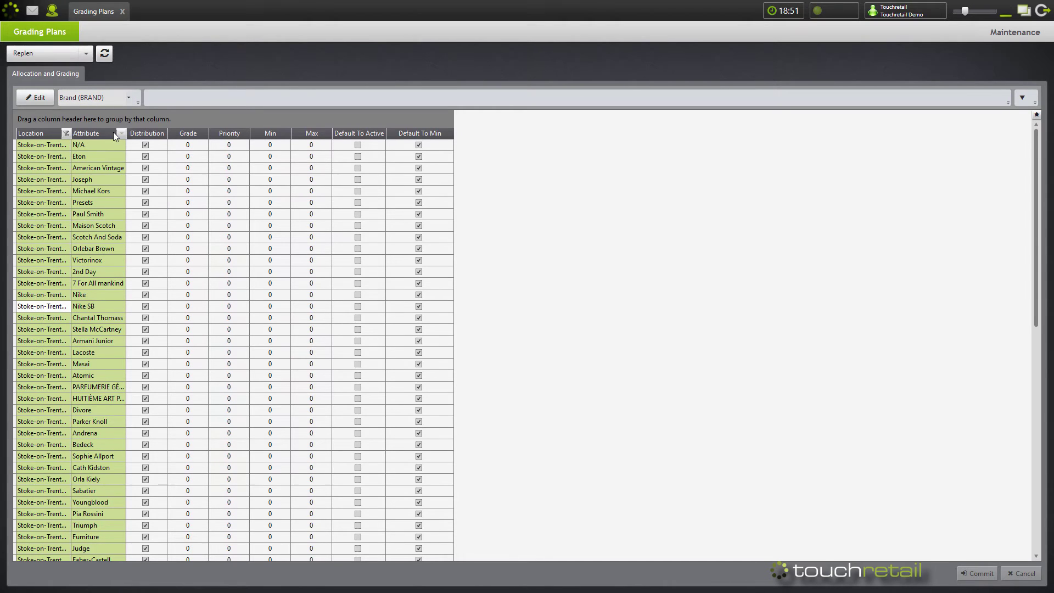
- Enter Min 2 for Eton and Min 1 for American Vintage, then commit
click(35, 96)
click(270, 156)
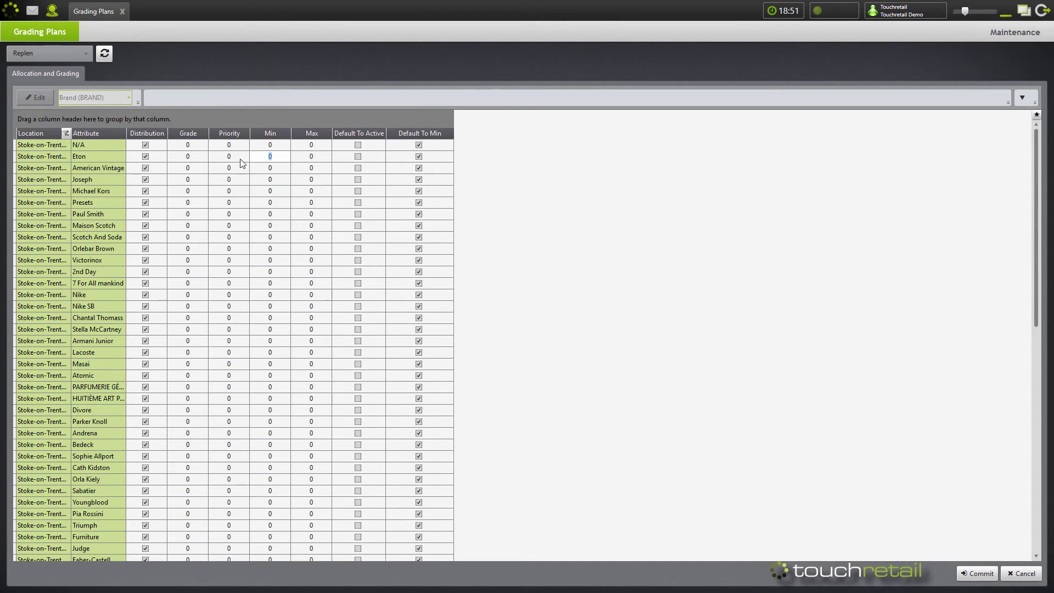
text(2)
key(Return)
text(1)
click(977, 573)
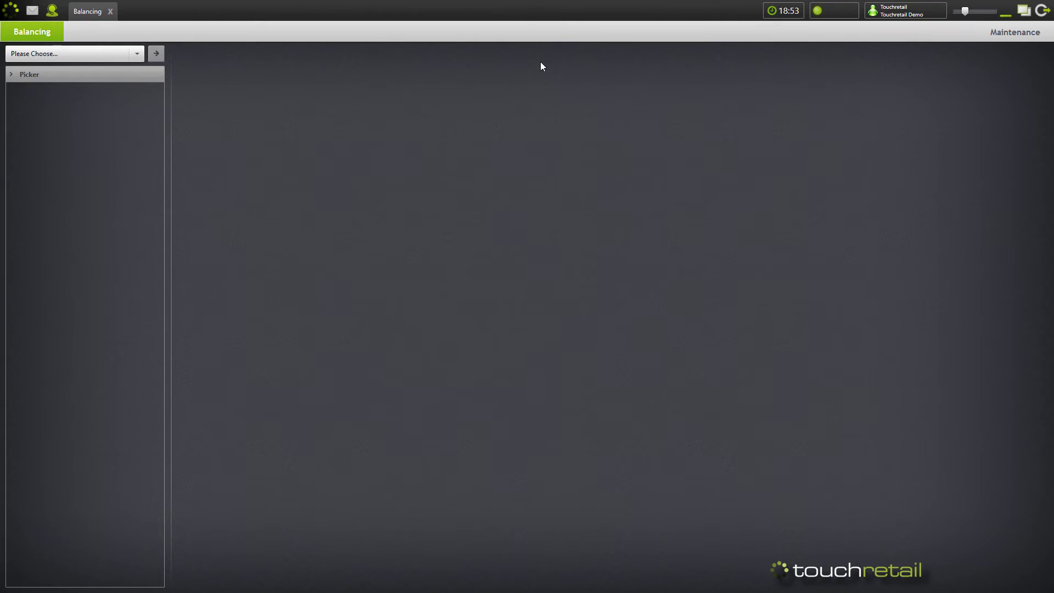
- Choose the Replen (Replenishment) balancing profile and expand the TRIMS Inventory tree to Paul Smith
click(106, 54)
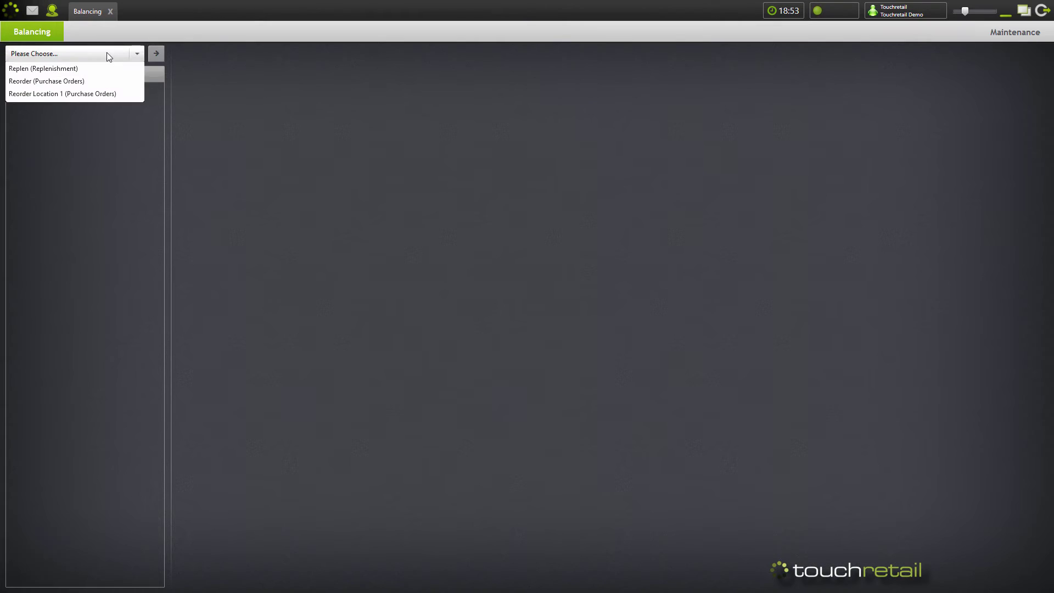
click(97, 68)
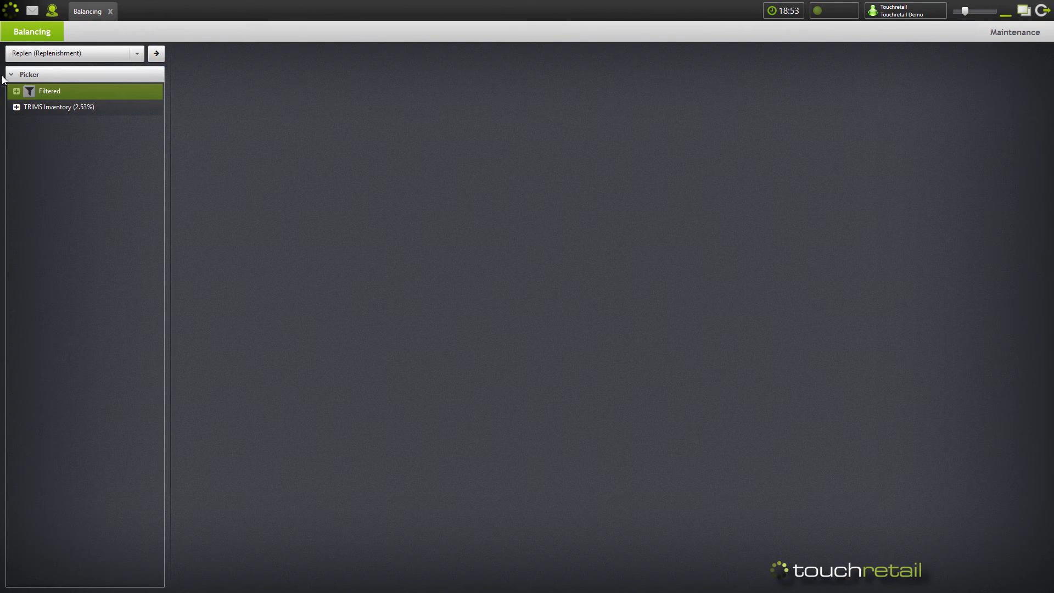
click(17, 107)
click(64, 219)
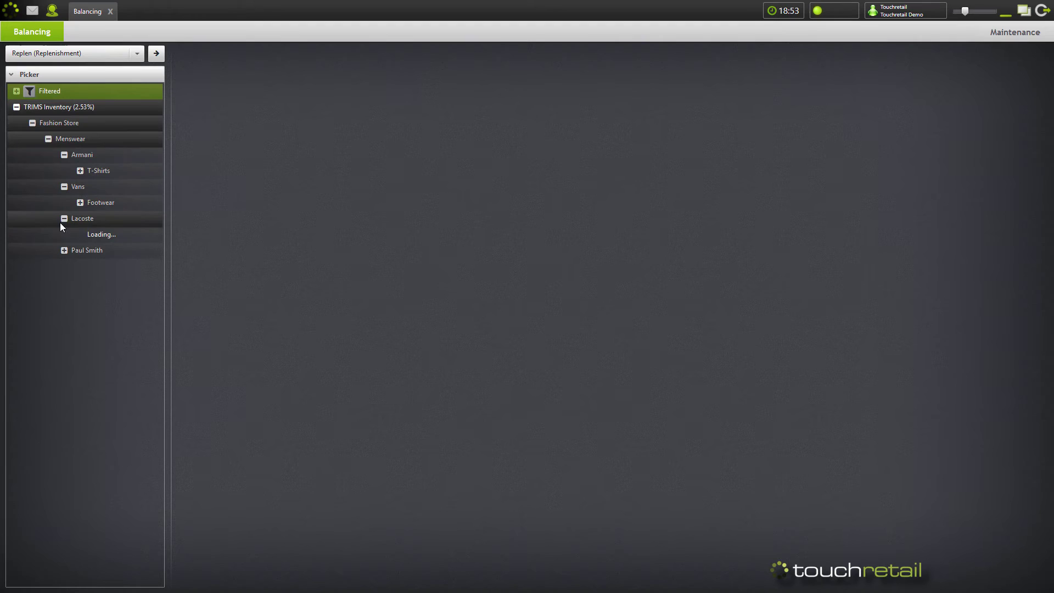
click(64, 251)
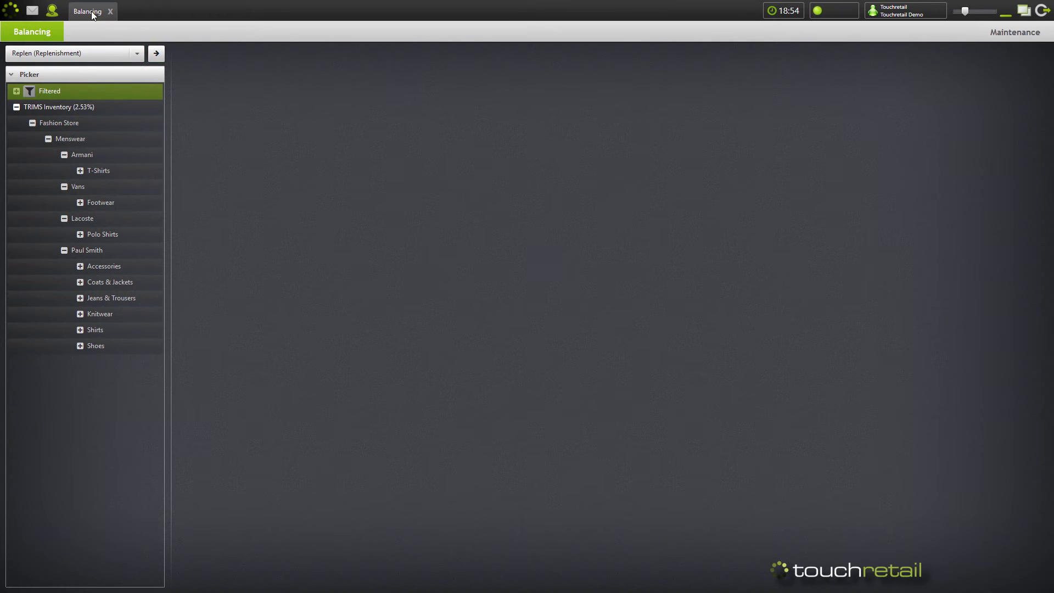
- Run Replen balancing on the Paul Smith branch, loading 211 rows grouped by location
click(80, 266)
click(17, 92)
click(17, 92)
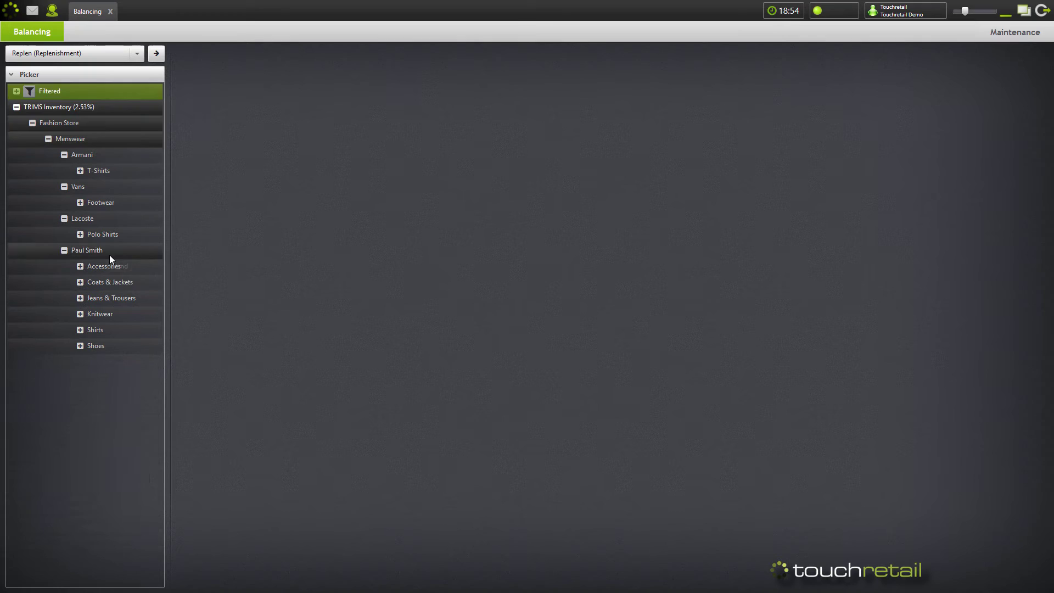
right_click(110, 253)
click(145, 275)
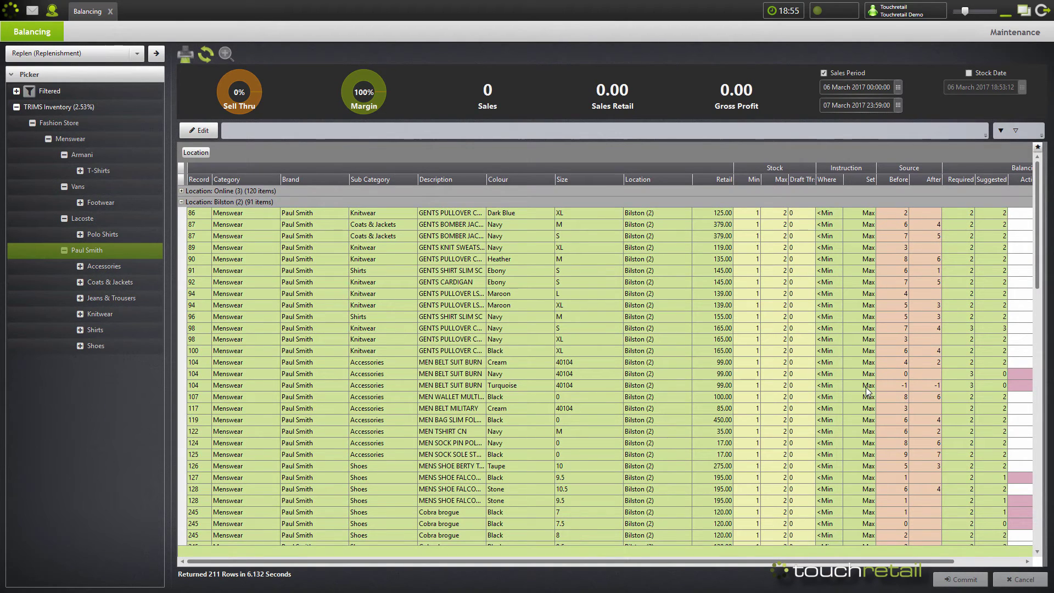
- Filter the Record column to 86 and review the column chooser before closing it
click(202, 163)
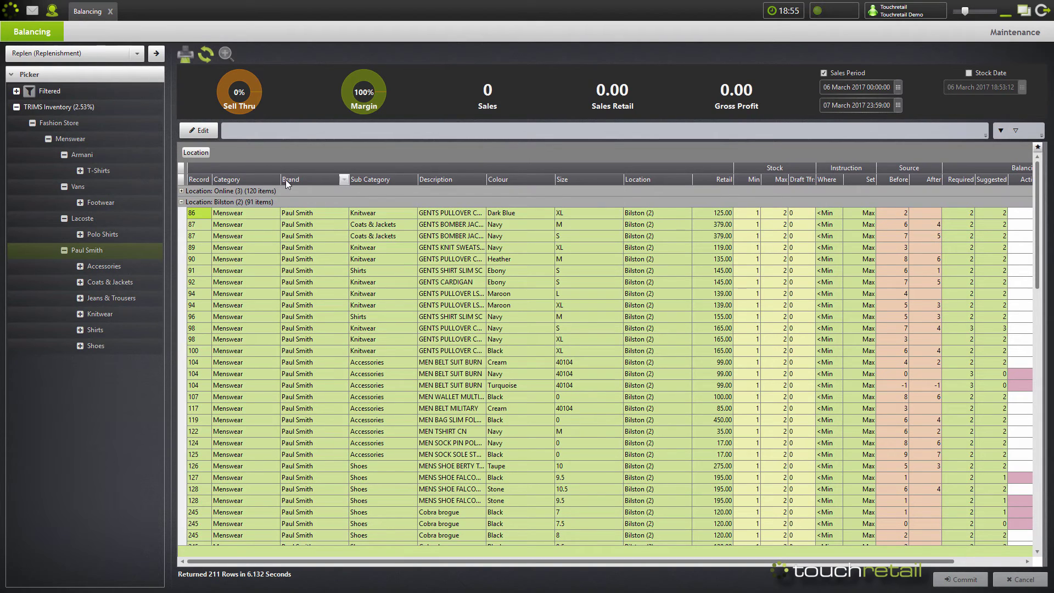
click(206, 179)
click(471, 231)
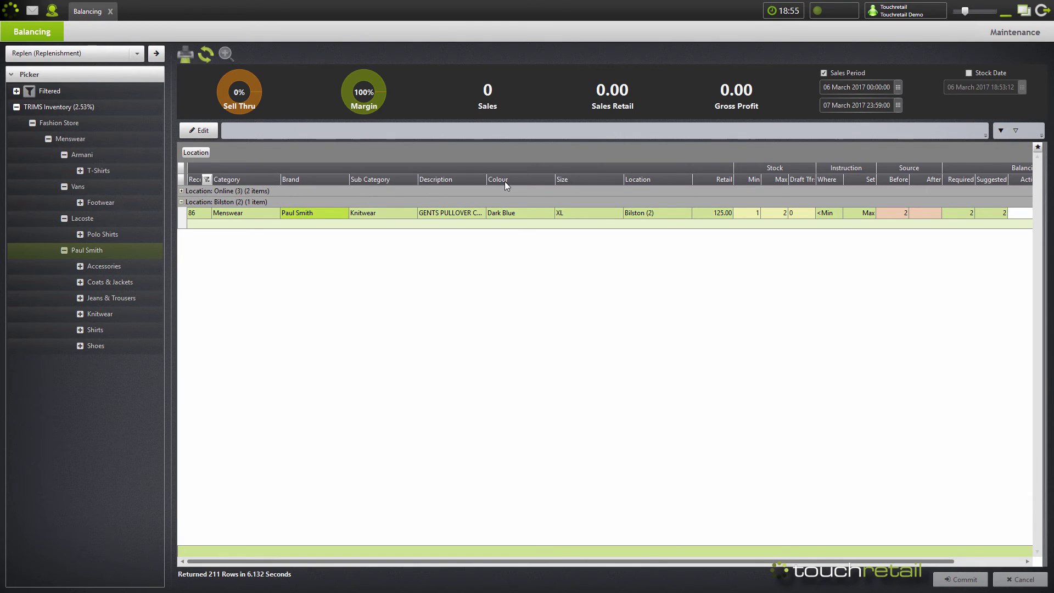
right_click(522, 183)
scroll(619, 297, down, 4)
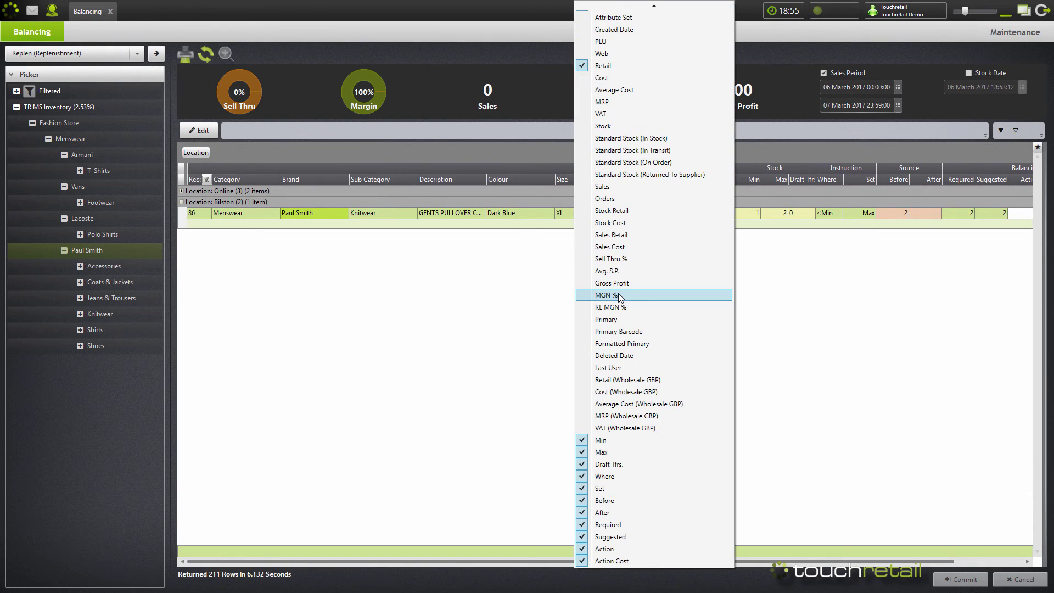
click(500, 559)
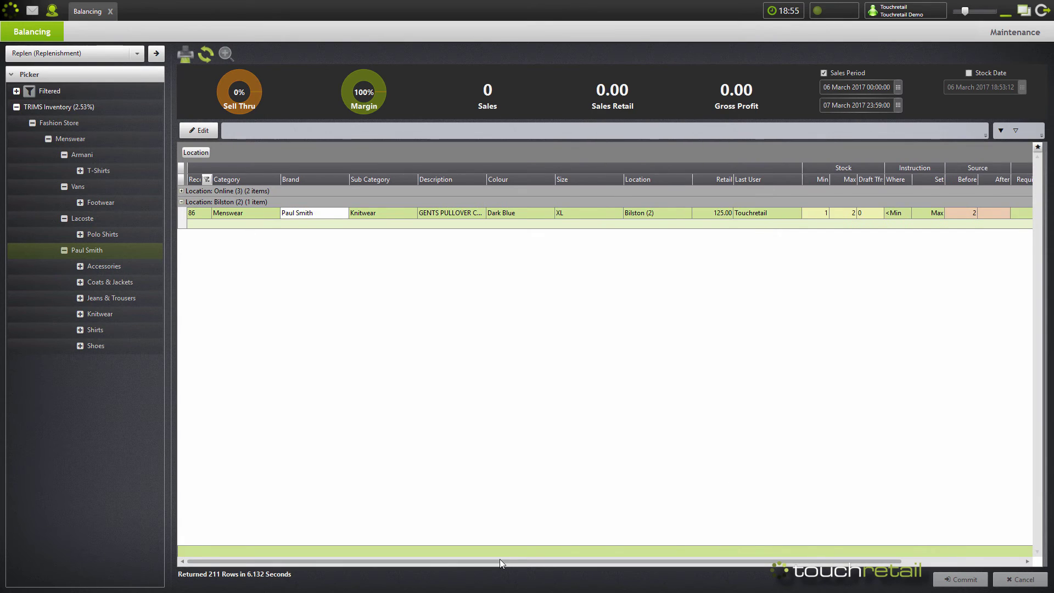
- On the Bilston Dark Blue XL pullover row, set Max to 2 and Action to 1, lowering cost to 44.00
drag(499, 559, 855, 569)
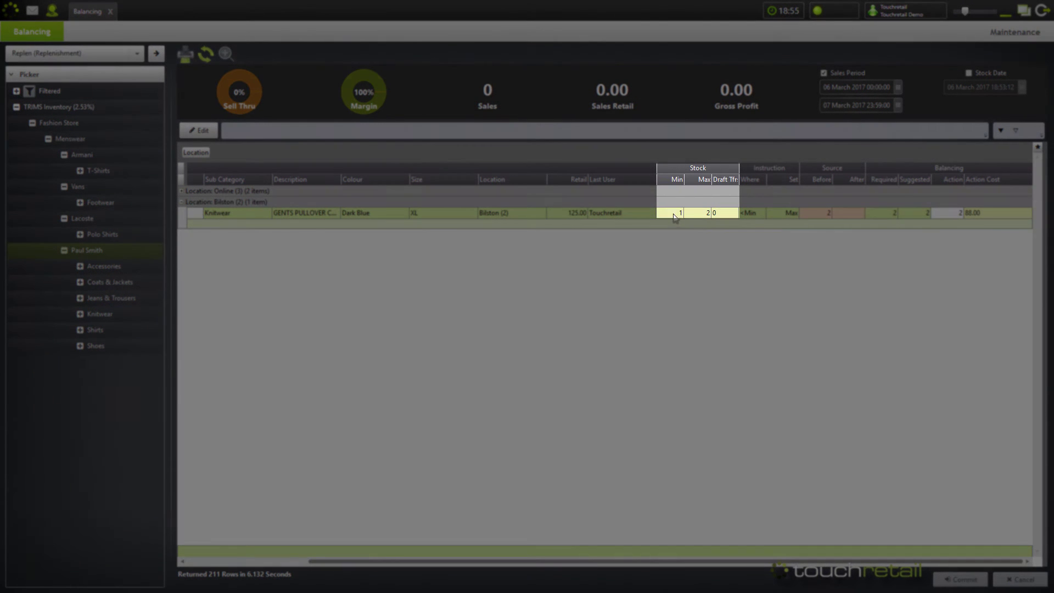
click(706, 212)
text(2)
click(732, 211)
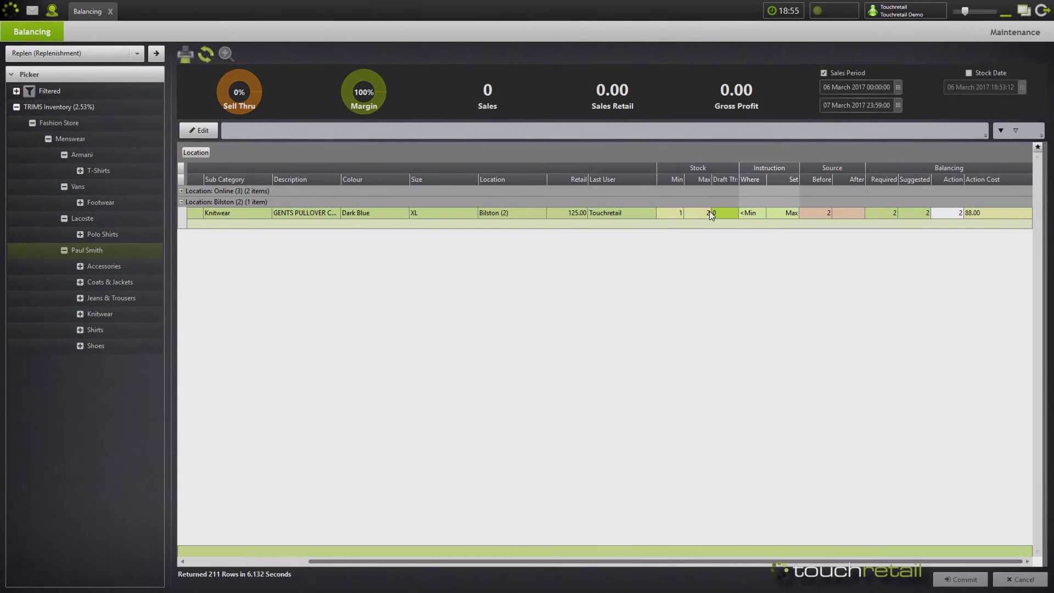
click(749, 211)
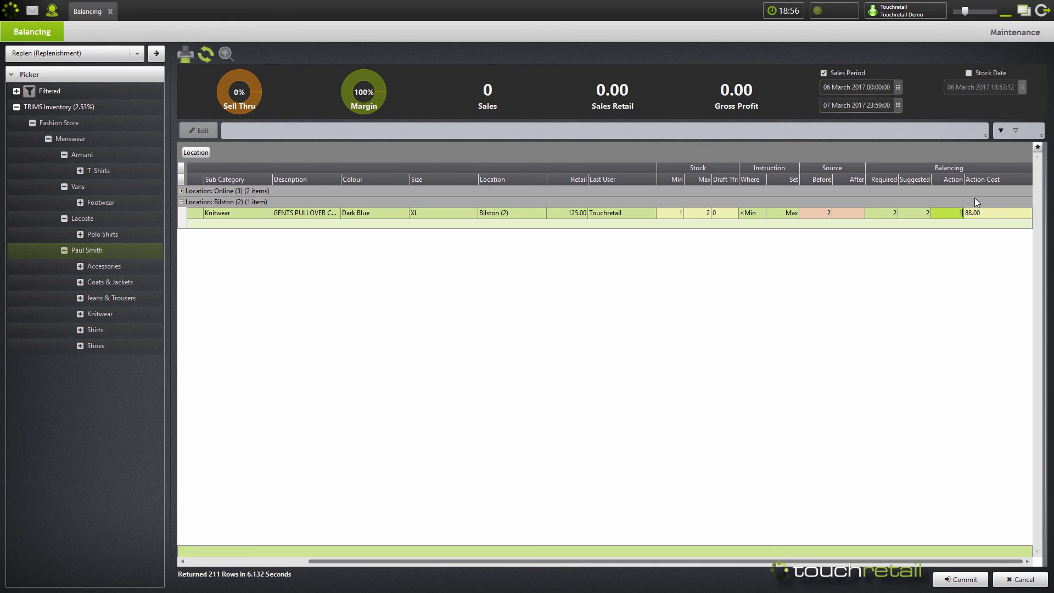
text(1)
click(916, 220)
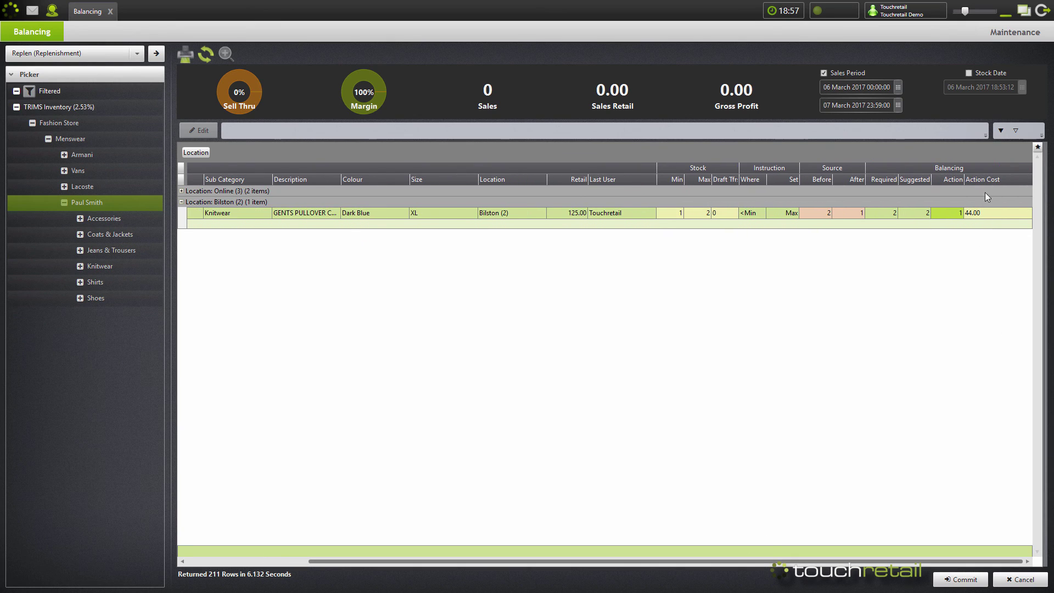
- Filter the balancing report to record 87, then commit it and confirm running the profile
click(207, 180)
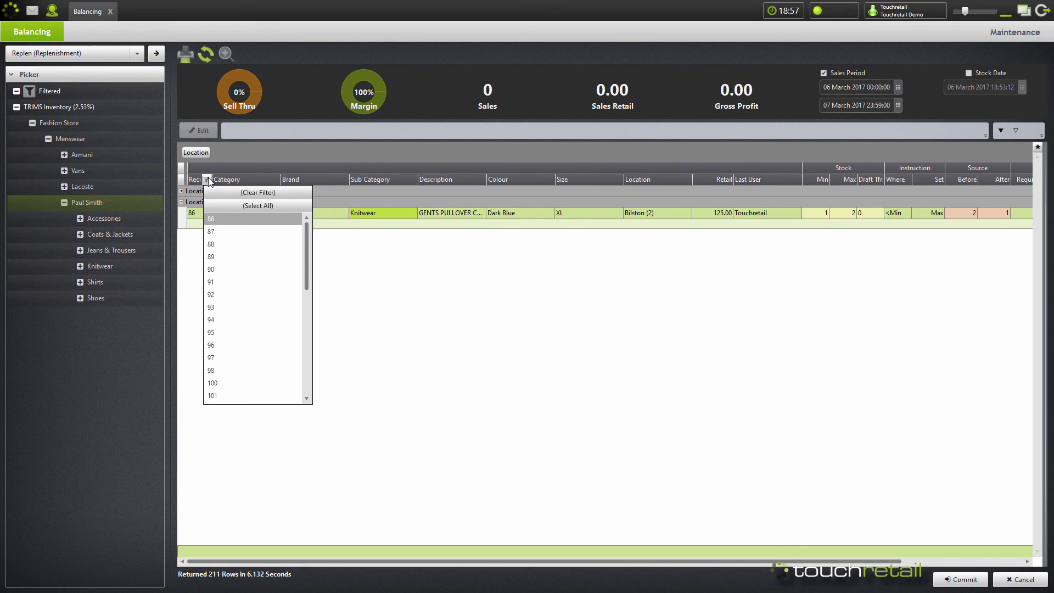
click(257, 231)
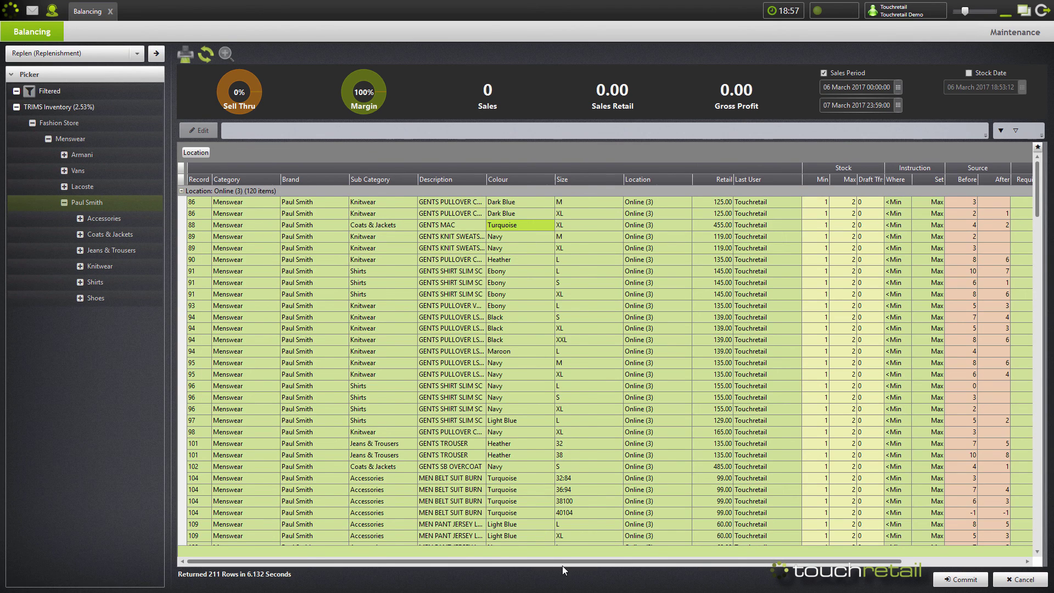
click(964, 580)
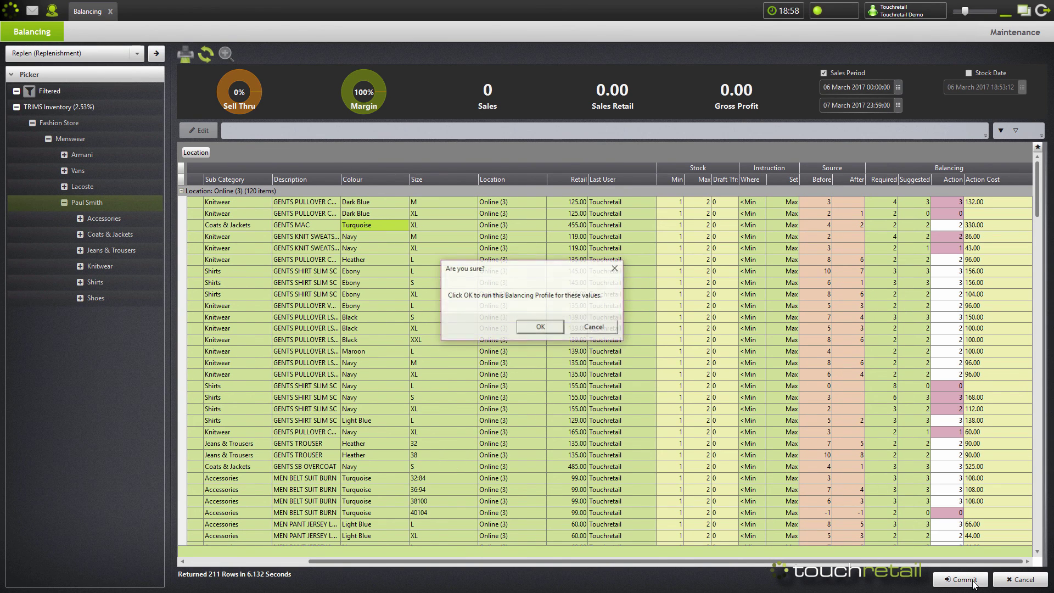
click(544, 330)
- Open draft transfer 54_3 (Stoke-on-Trent to Online, quantity 143, value 20773.50) under Draft > Source > All
click(15, 17)
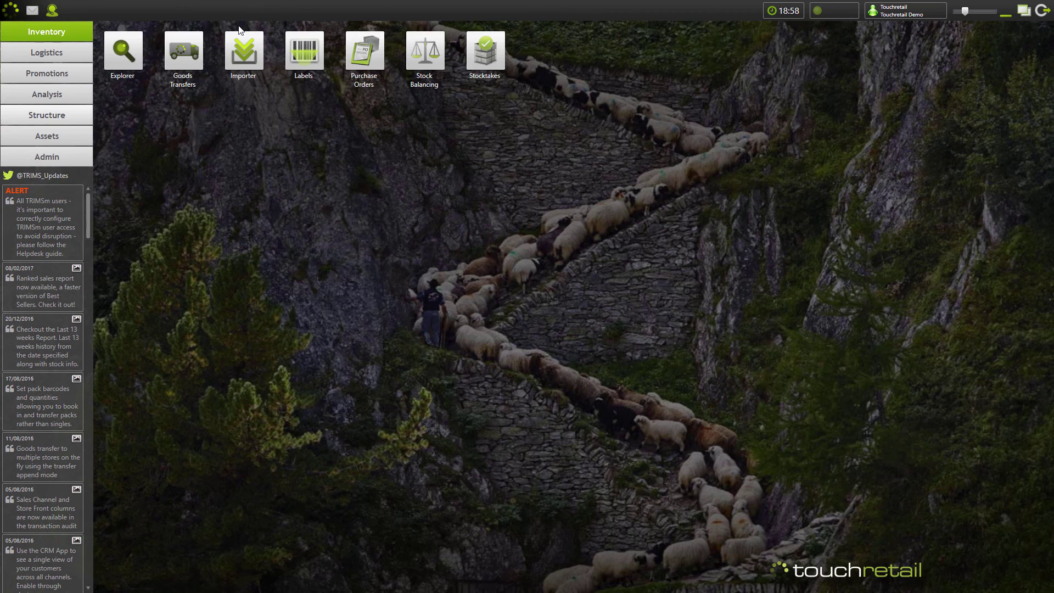
click(176, 51)
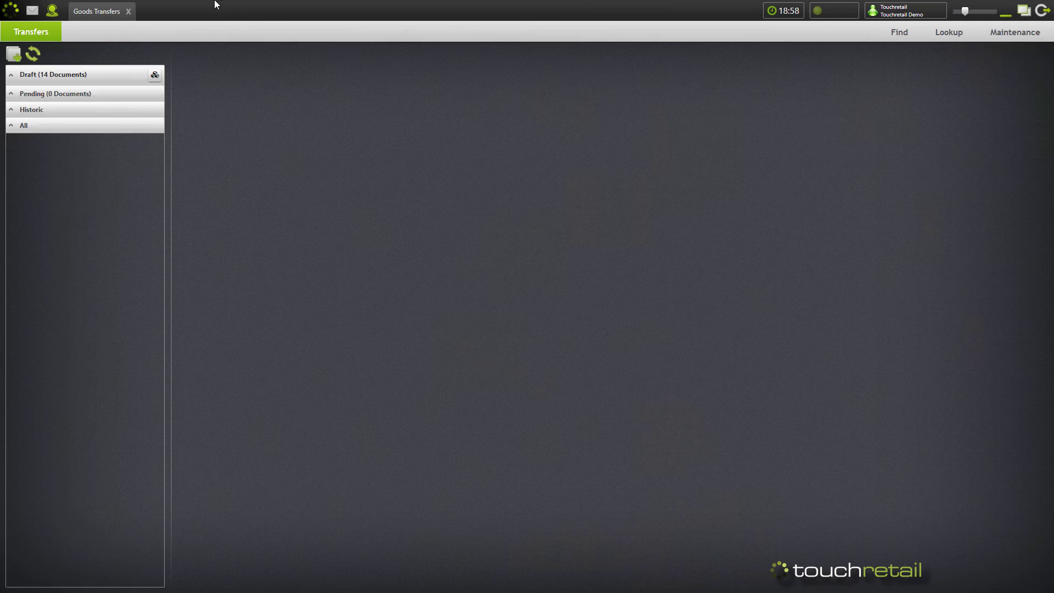
click(16, 110)
click(32, 125)
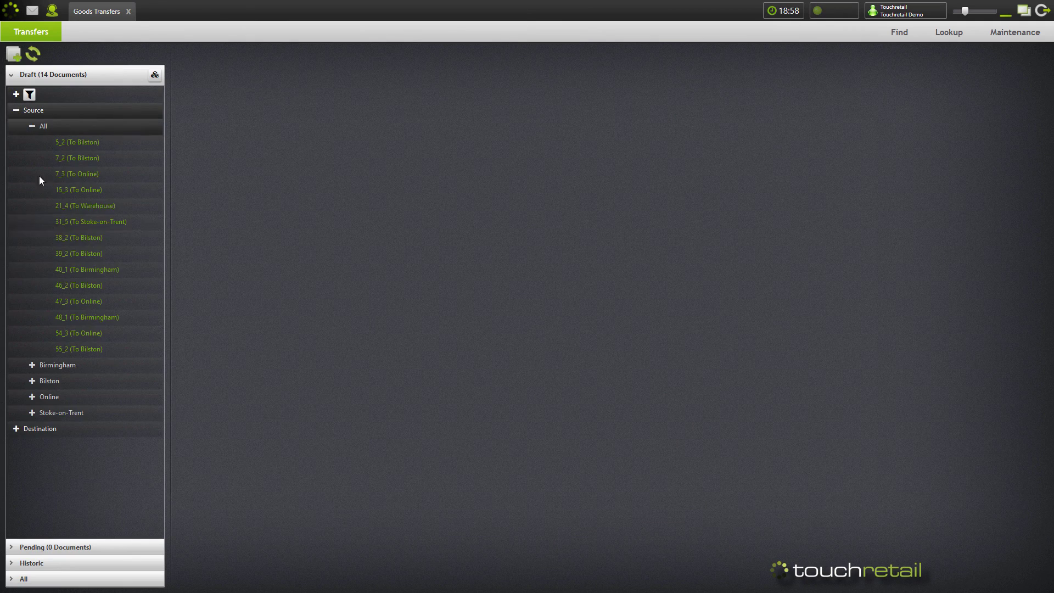
click(86, 336)
scroll(502, 414, up, 10)
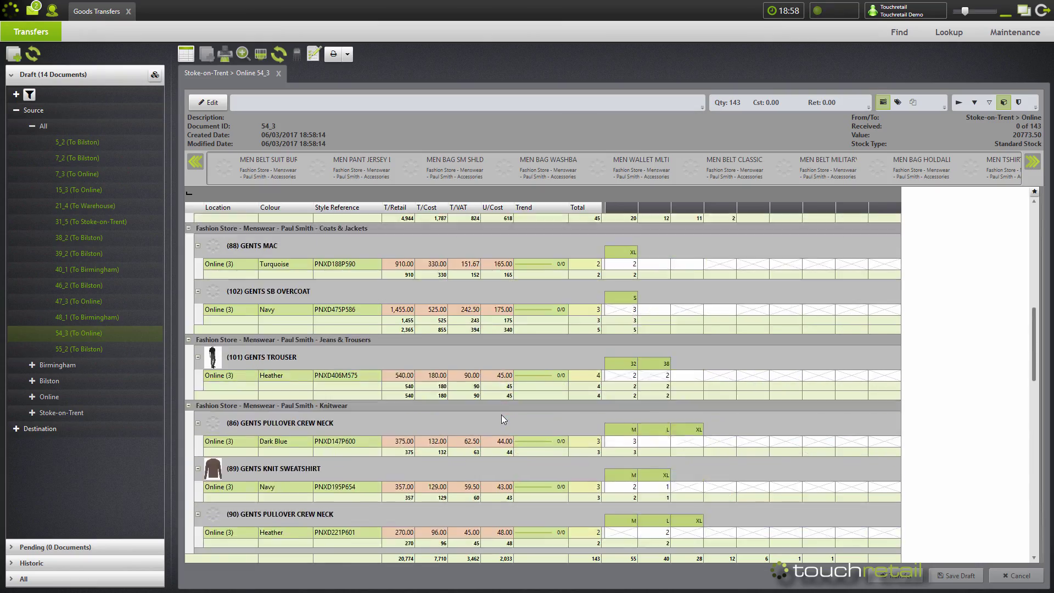